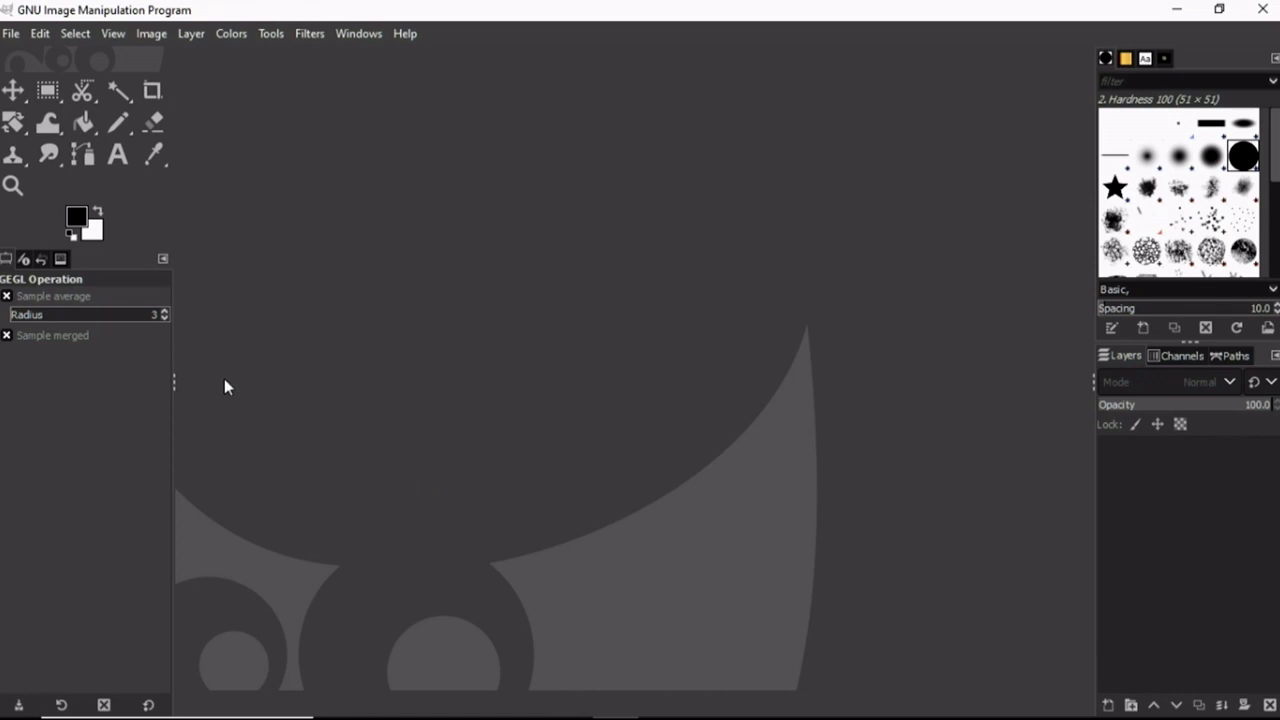
Open DSC01325.JPG from the Camera Roll > moon 2 folder.
click(12, 36)
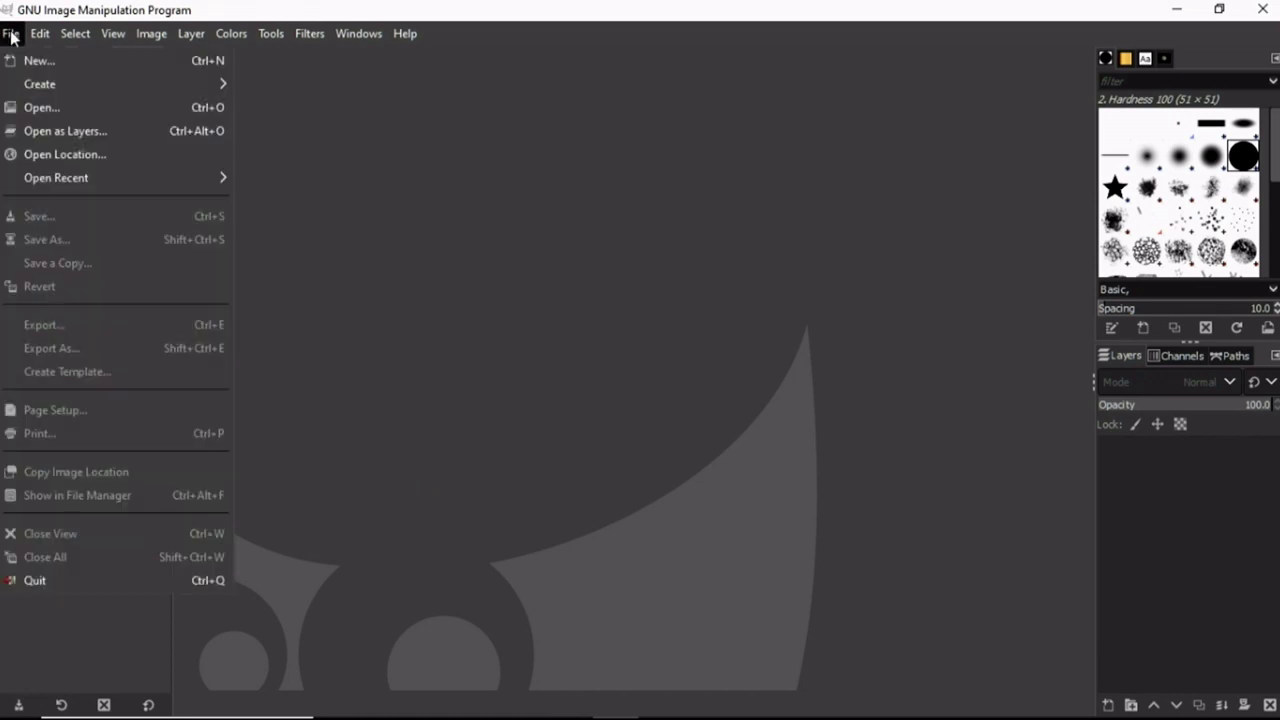
click(40, 103)
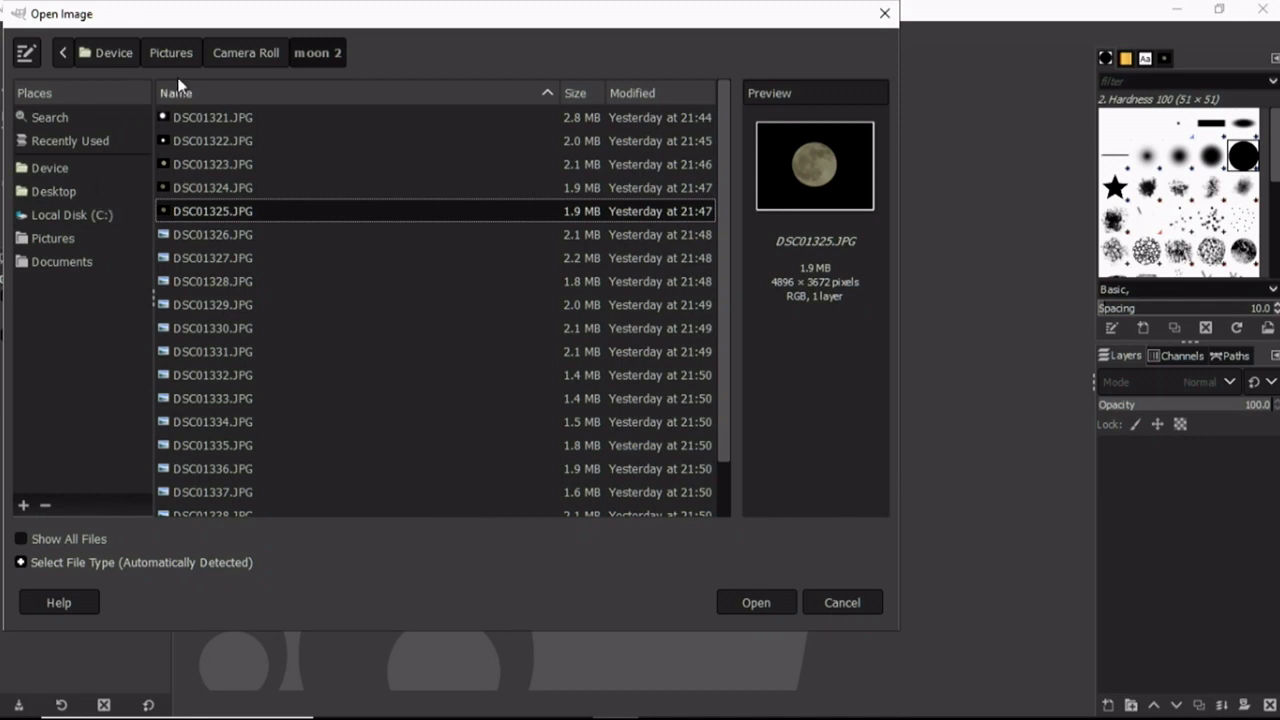
click(232, 55)
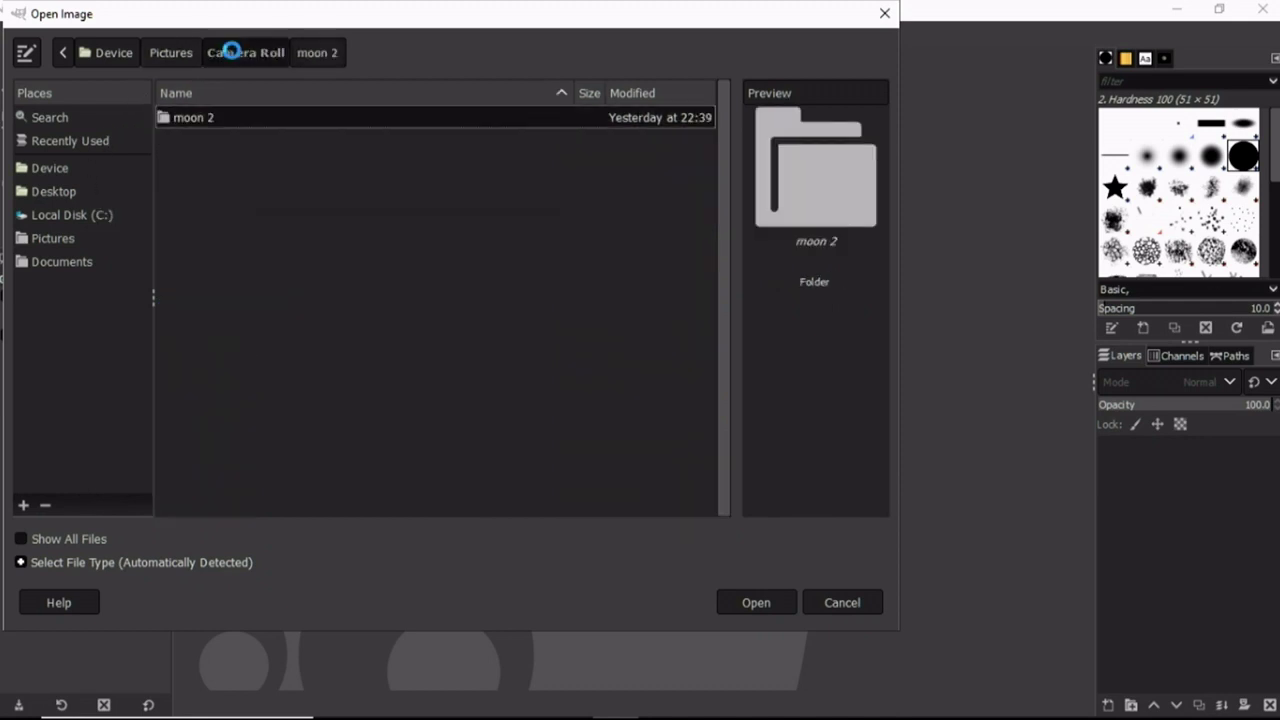
double_click(211, 117)
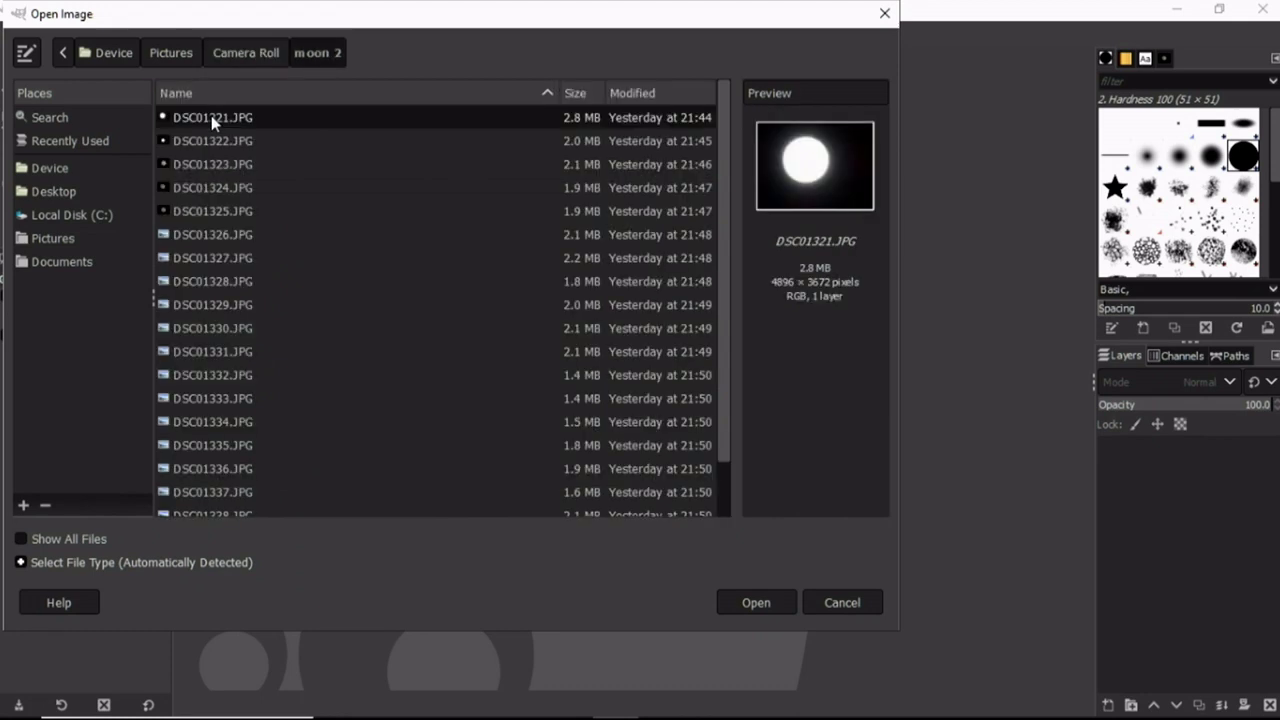
click(221, 207)
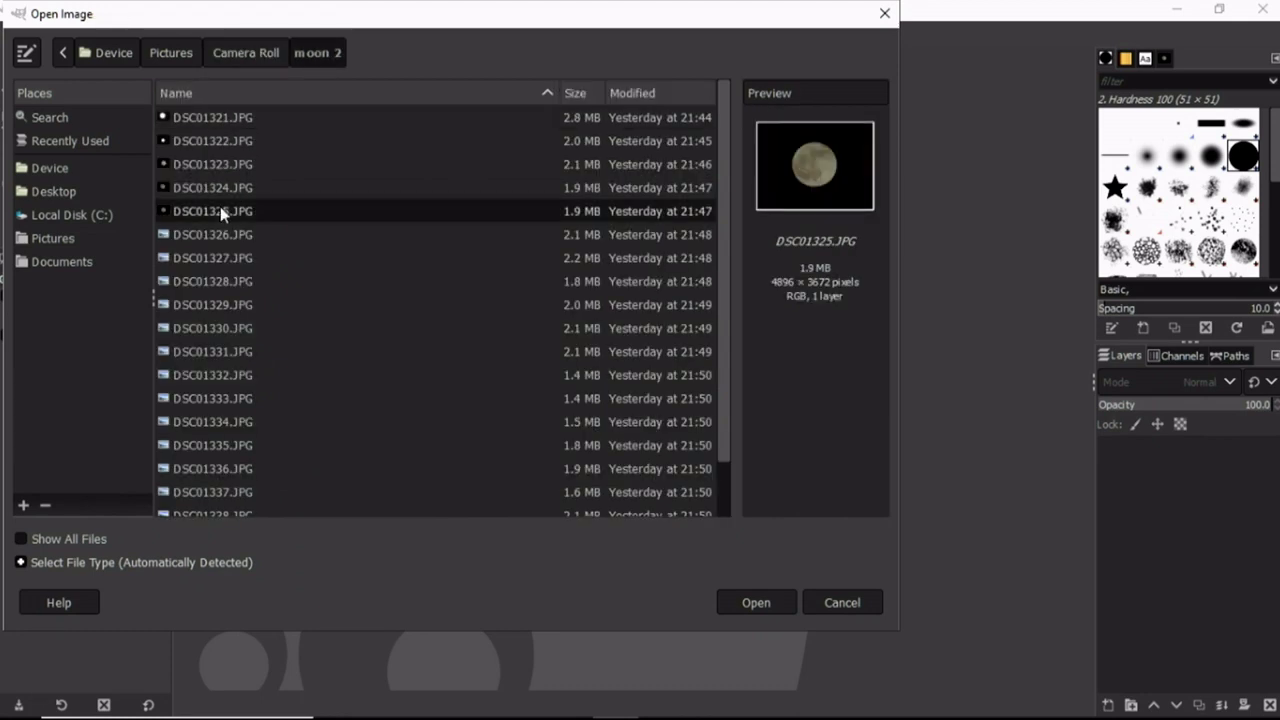
click(756, 602)
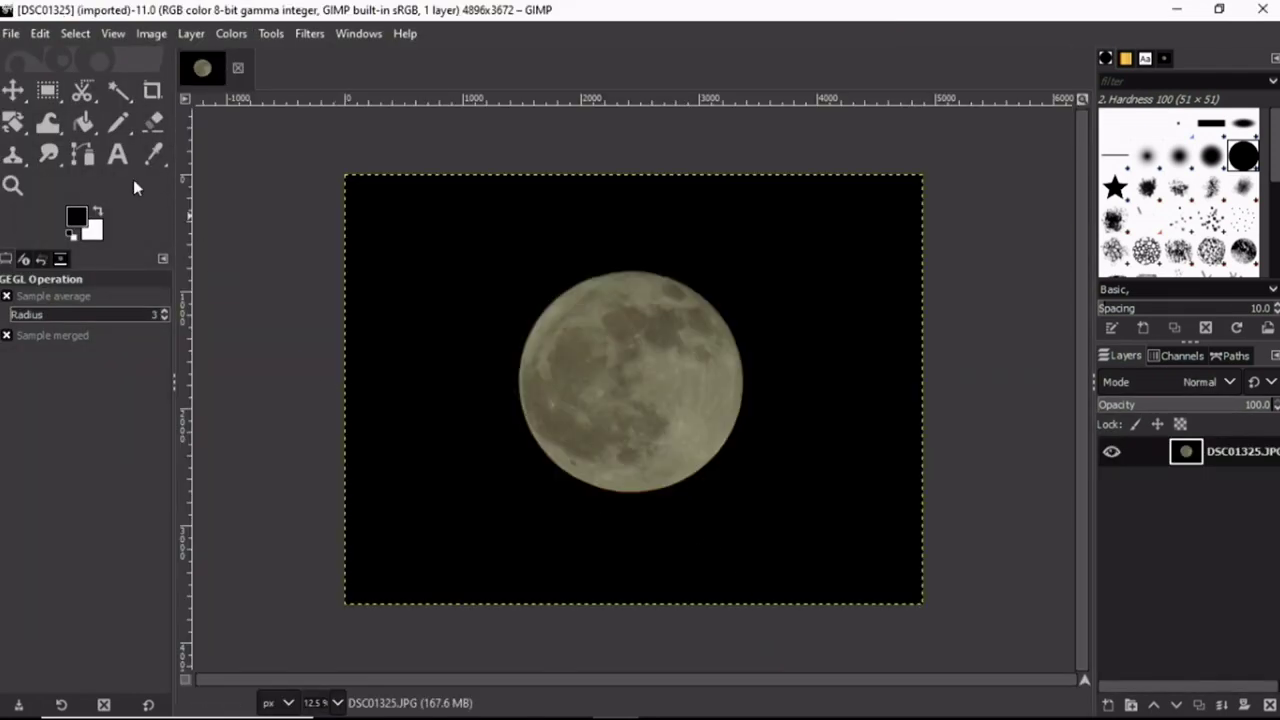
Zoom the view on the moon to 25% and bring up the Filters menu.
click(13, 185)
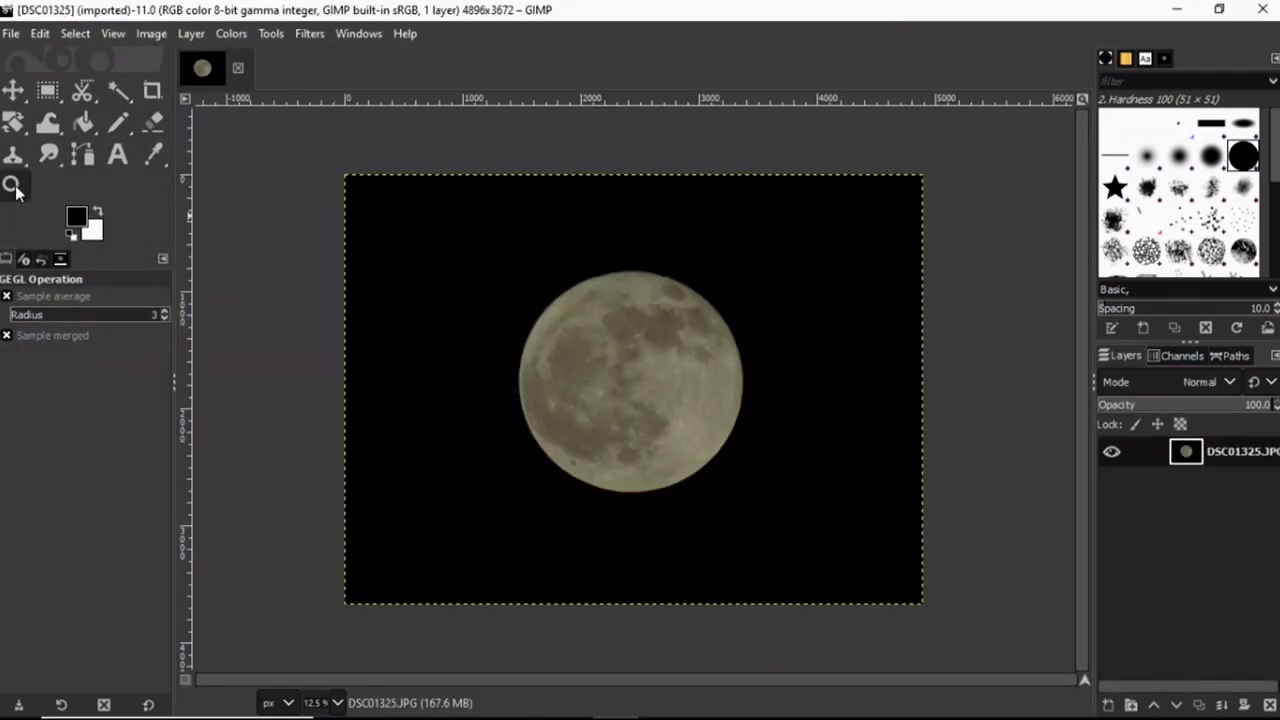
click(628, 372)
click(625, 372)
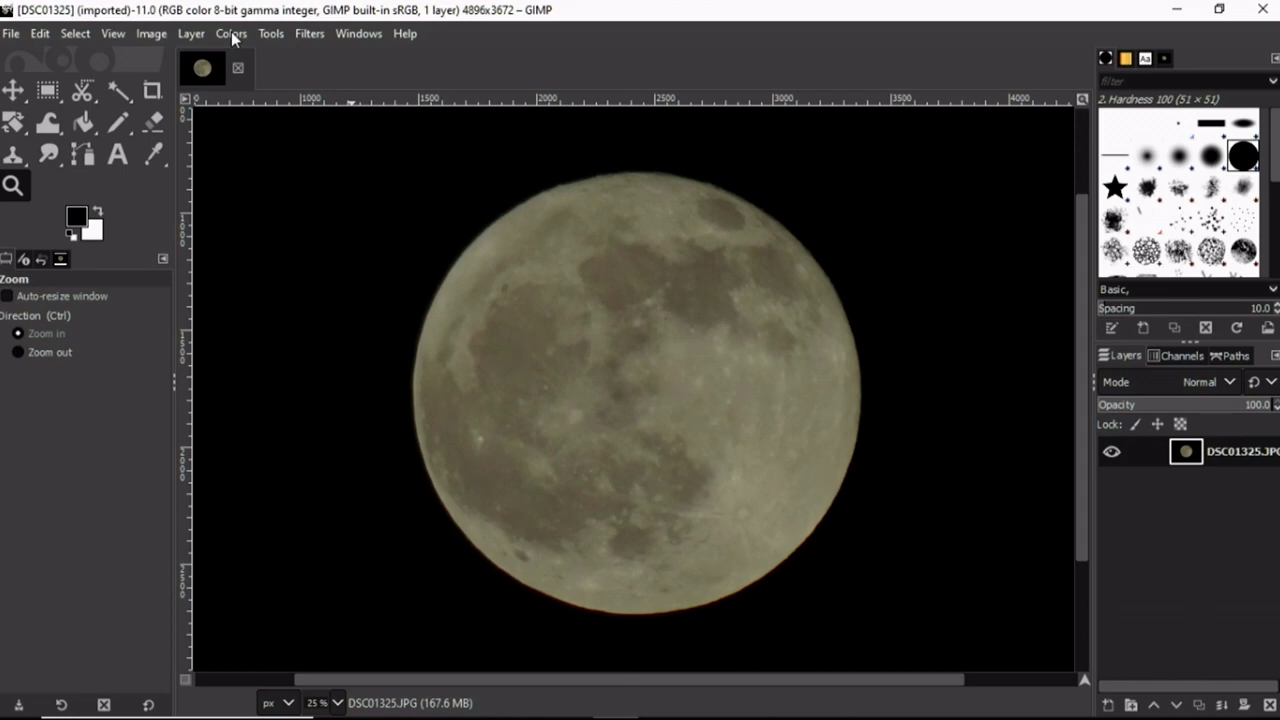
click(310, 34)
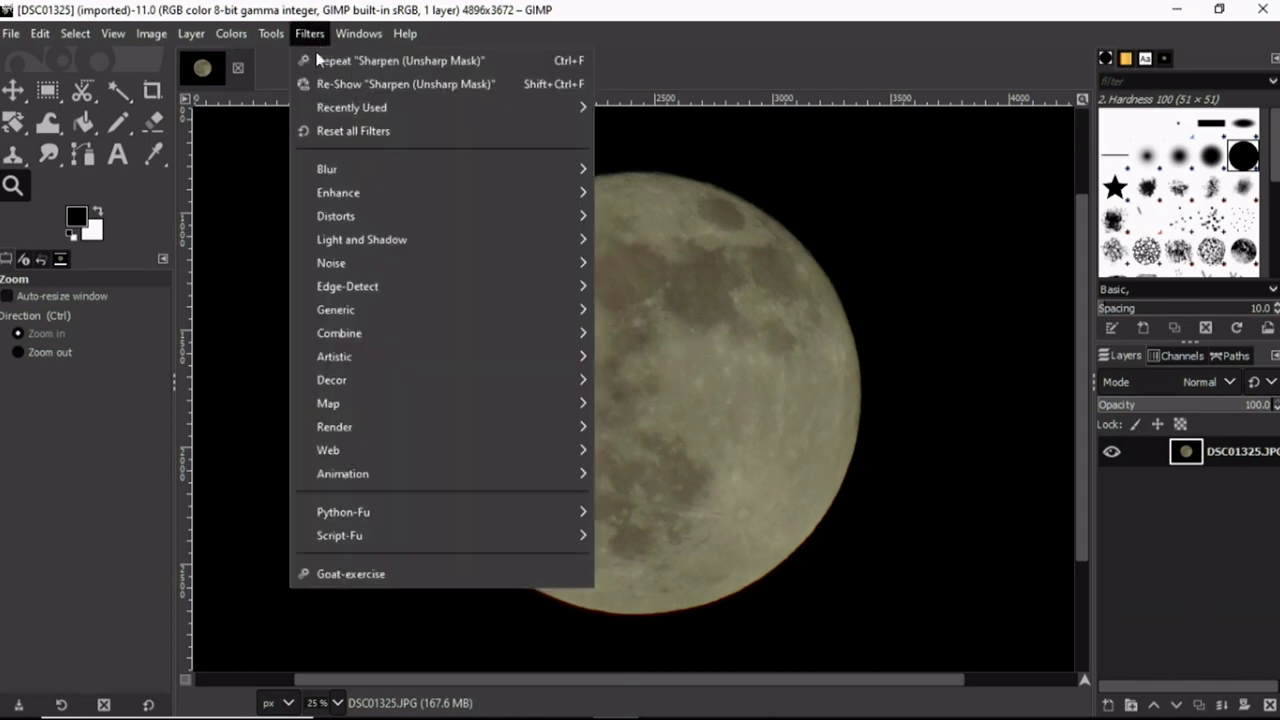
mouse_move(338, 193)
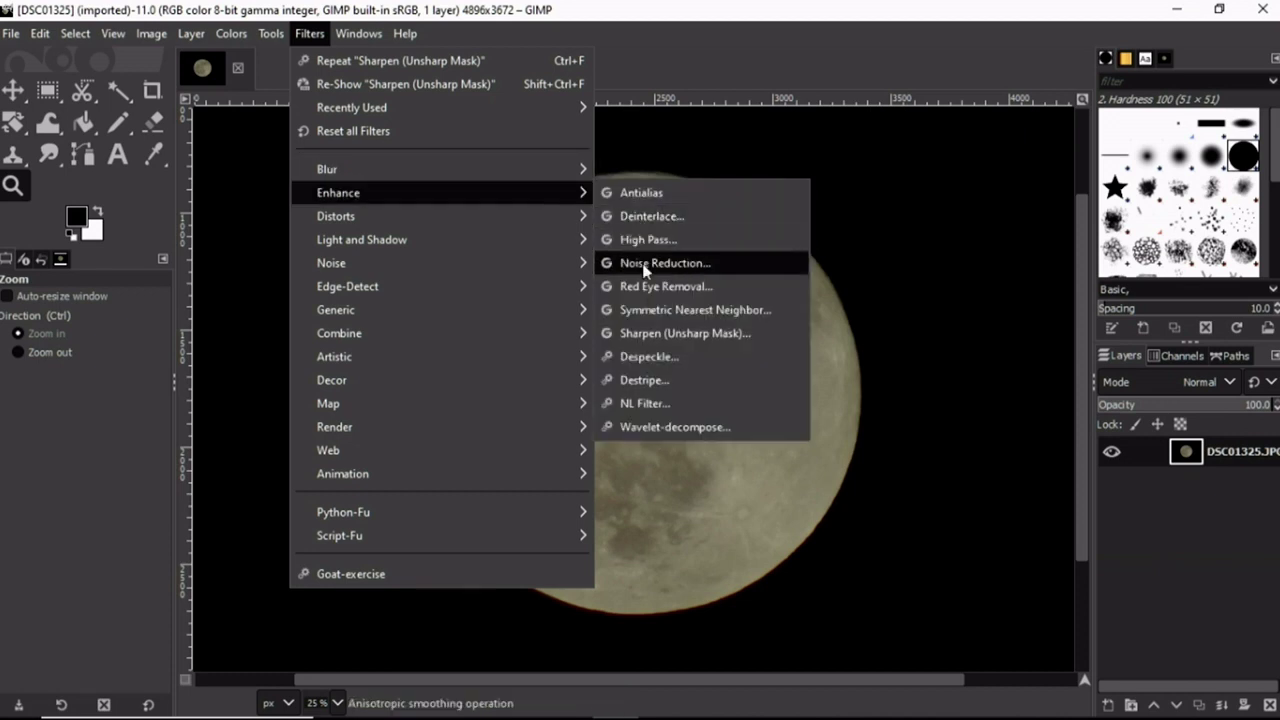
Set Unsharp Mask to Radius 7.512 and Amount 3.838 on the moon preview.
click(659, 337)
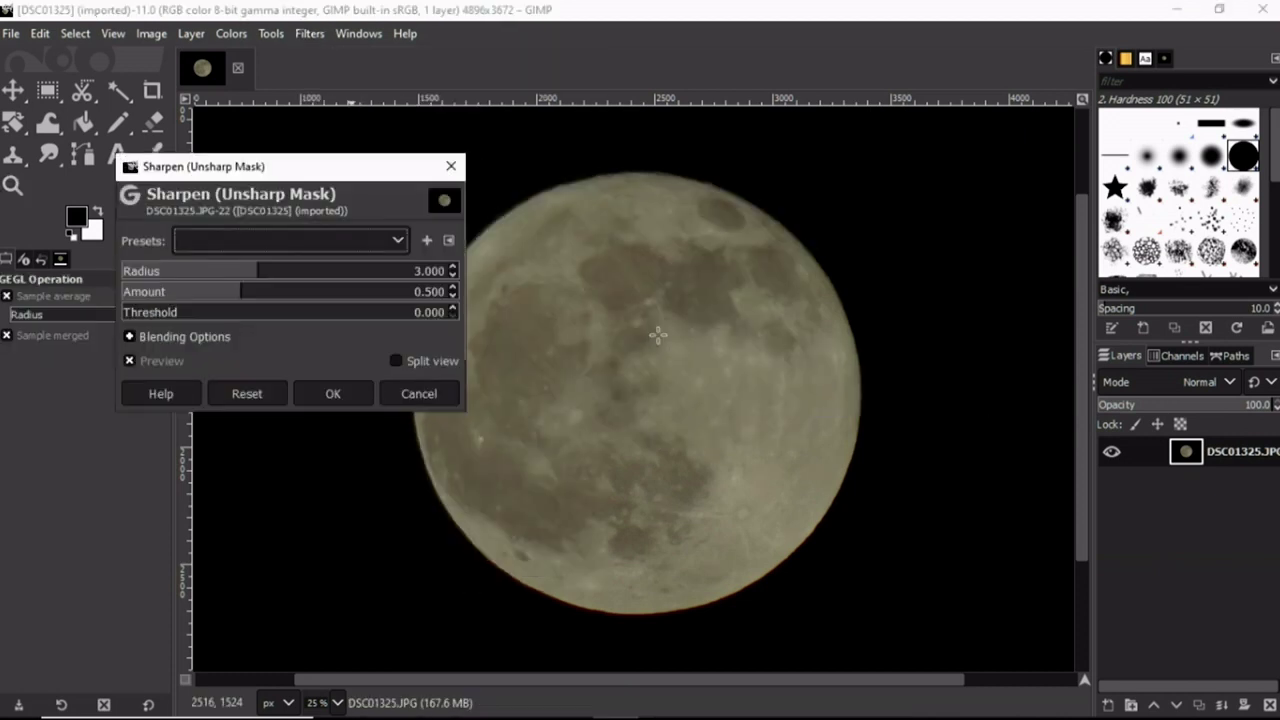
click(256, 271)
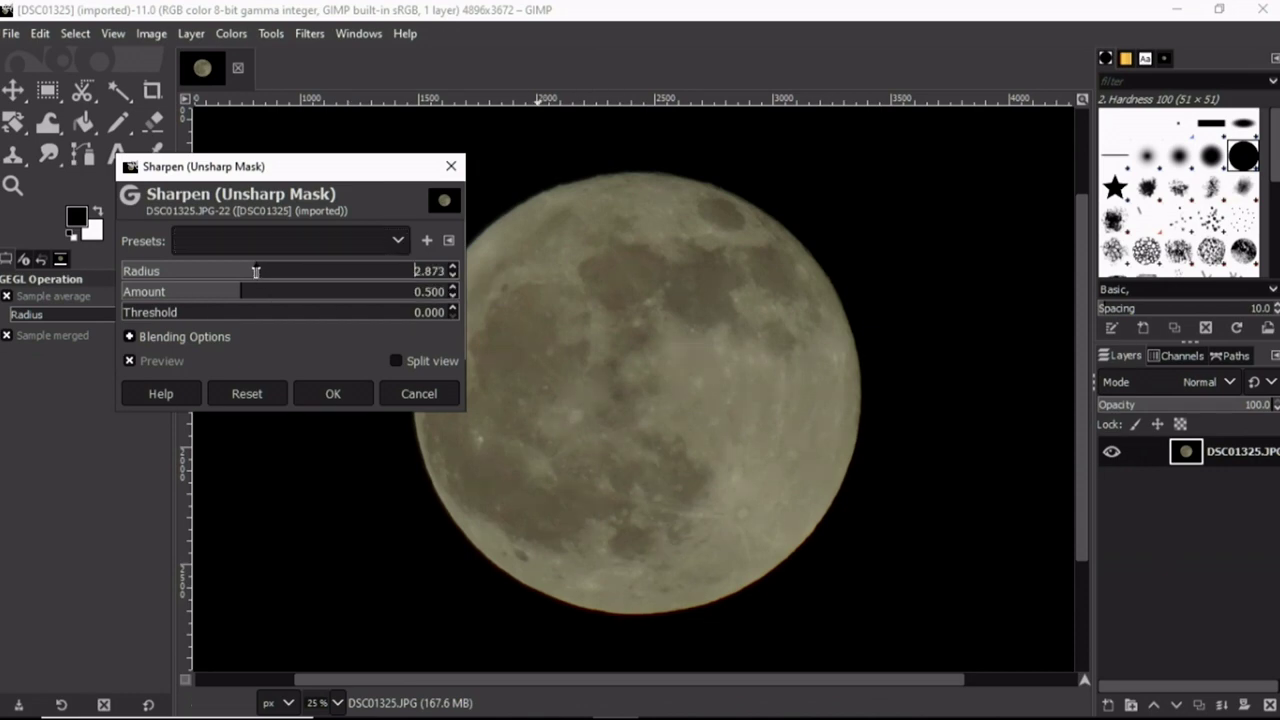
drag(256, 271, 280, 271)
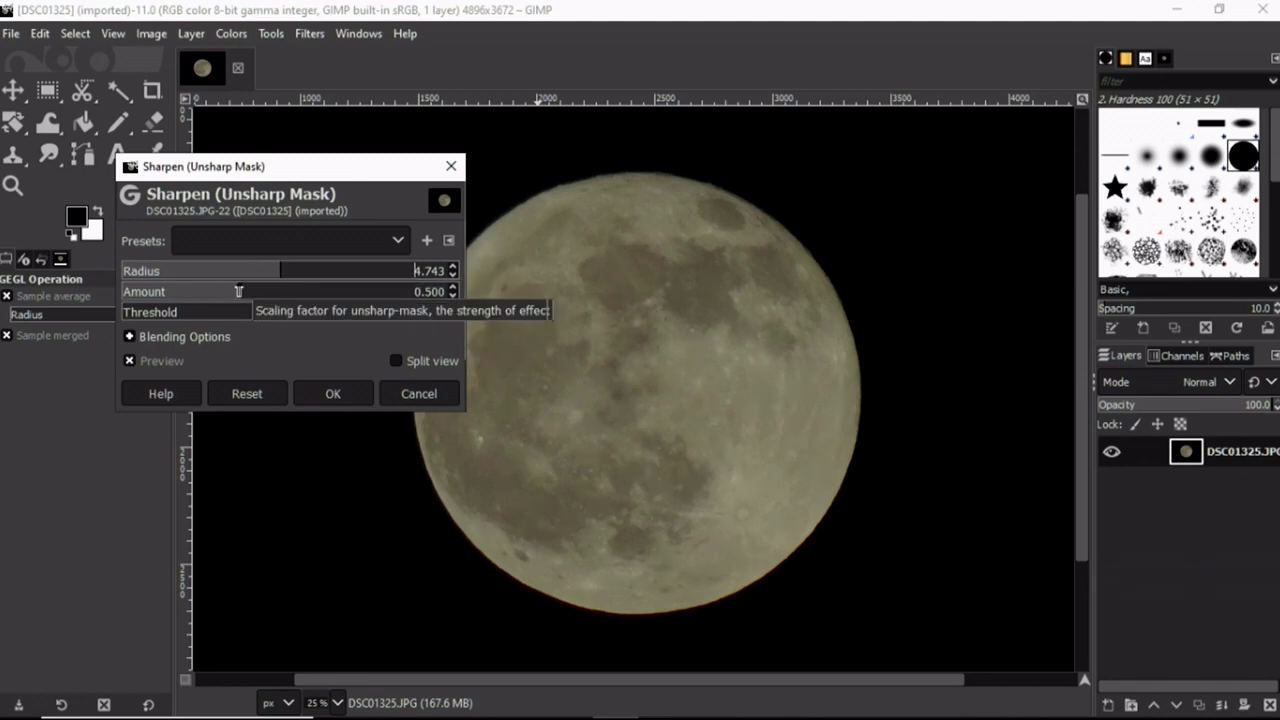
drag(239, 291, 377, 291)
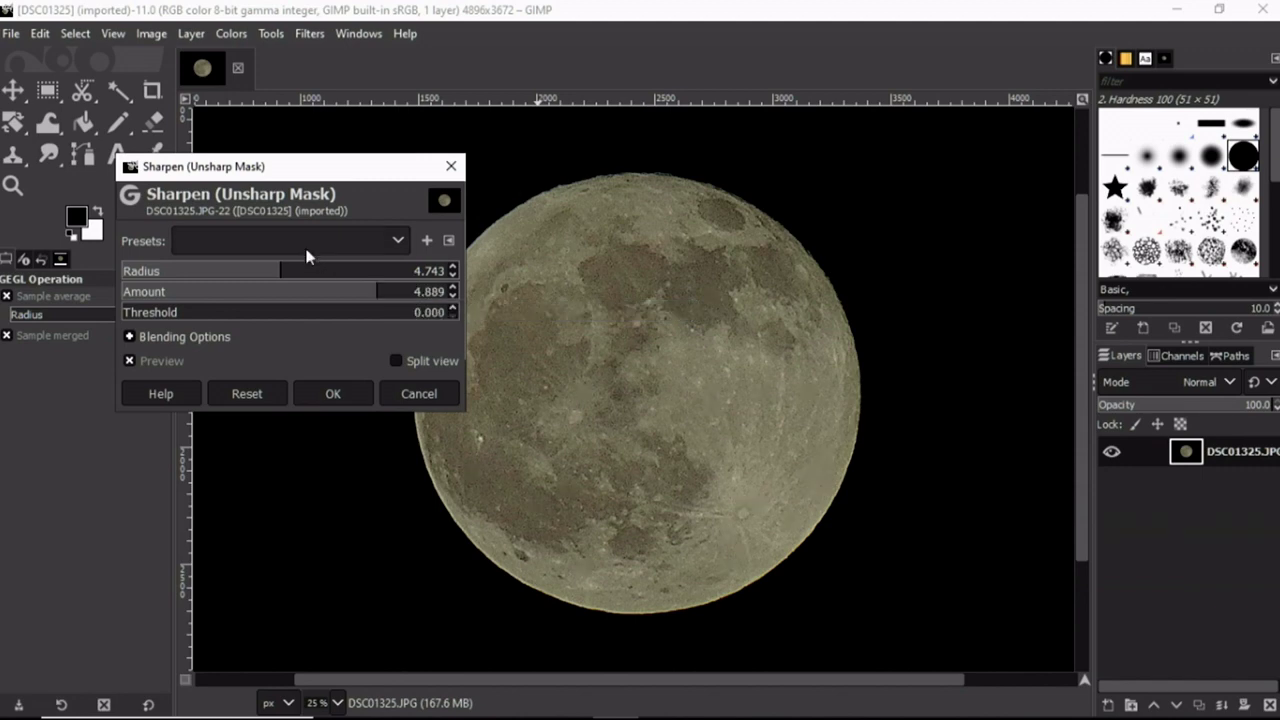
drag(283, 271, 312, 272)
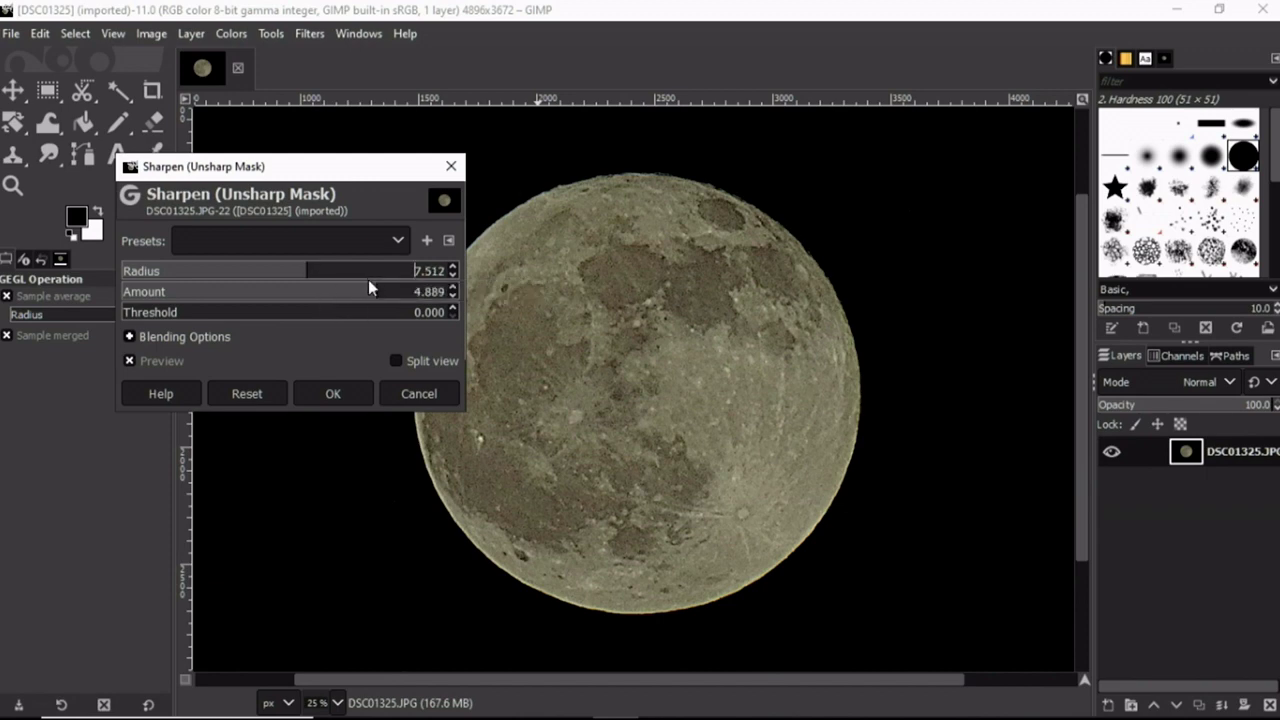
drag(376, 293, 356, 294)
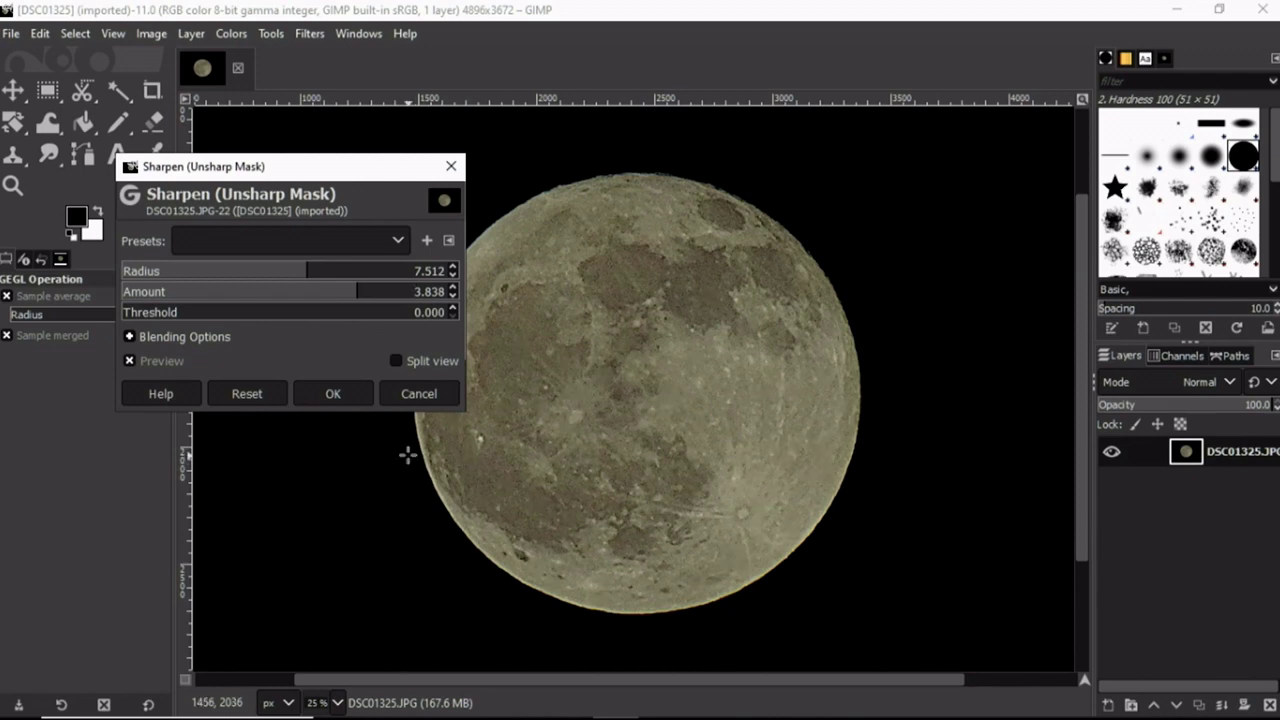
Set the Unsharp Mask Threshold to 0.029, keeping Radius 7.512 and Amount 3.838.
click(128, 310)
scroll(133, 310, down, 3)
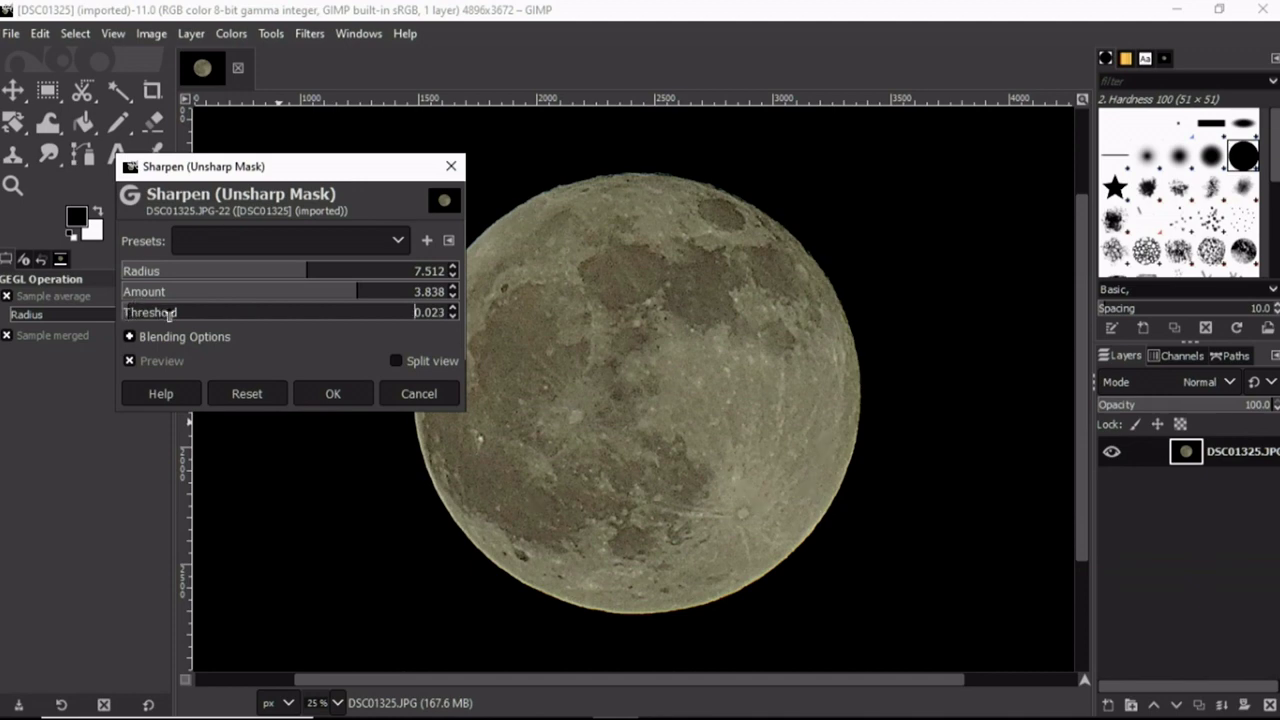
click(171, 313)
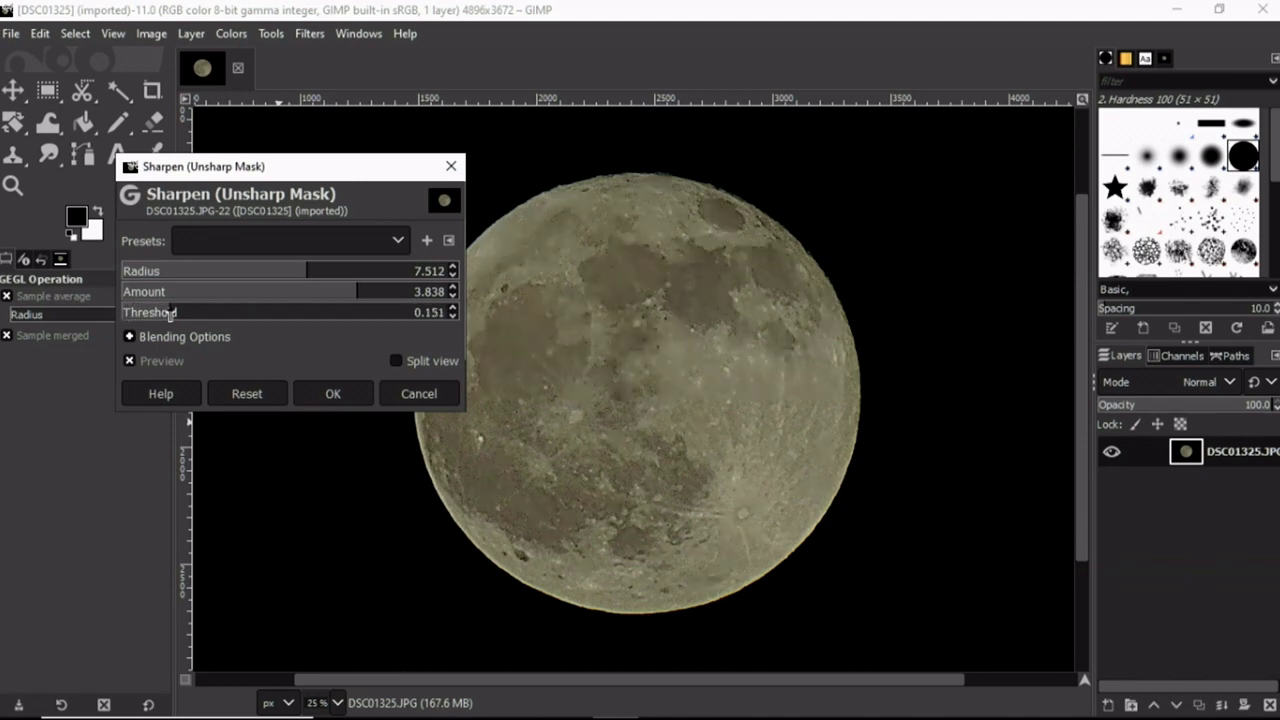
drag(171, 313, 123, 313)
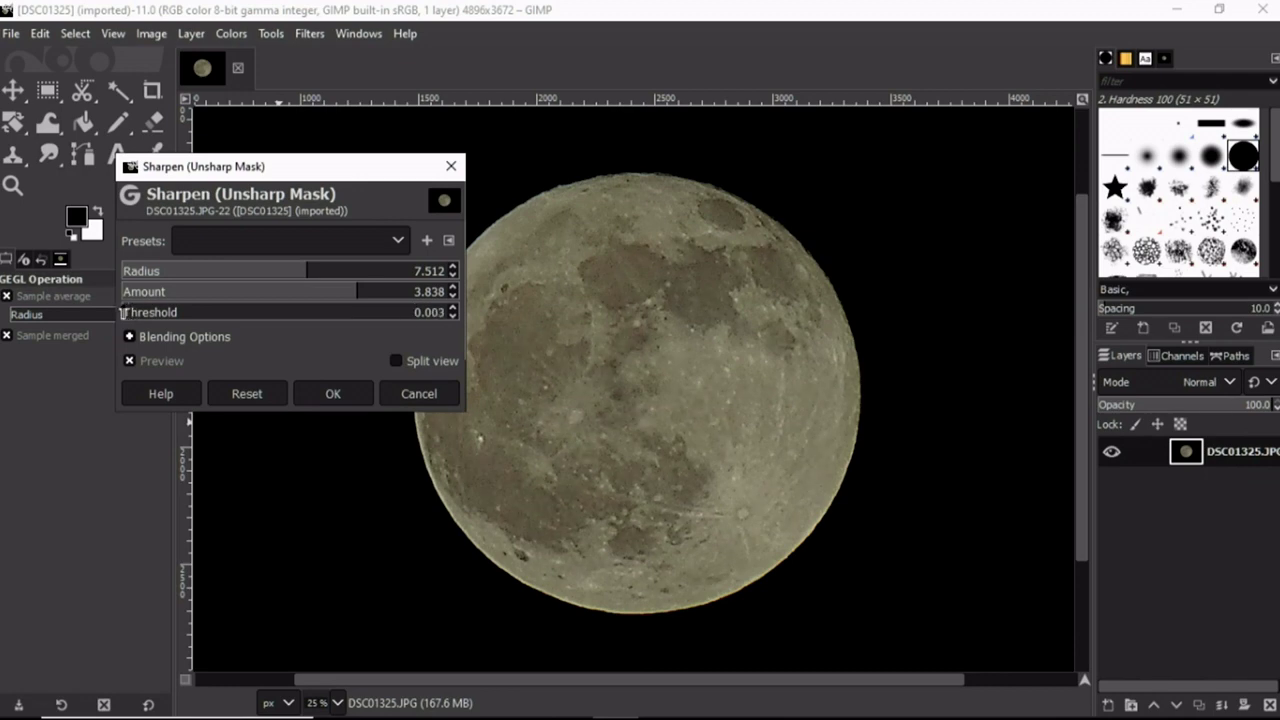
drag(119, 313, 129, 313)
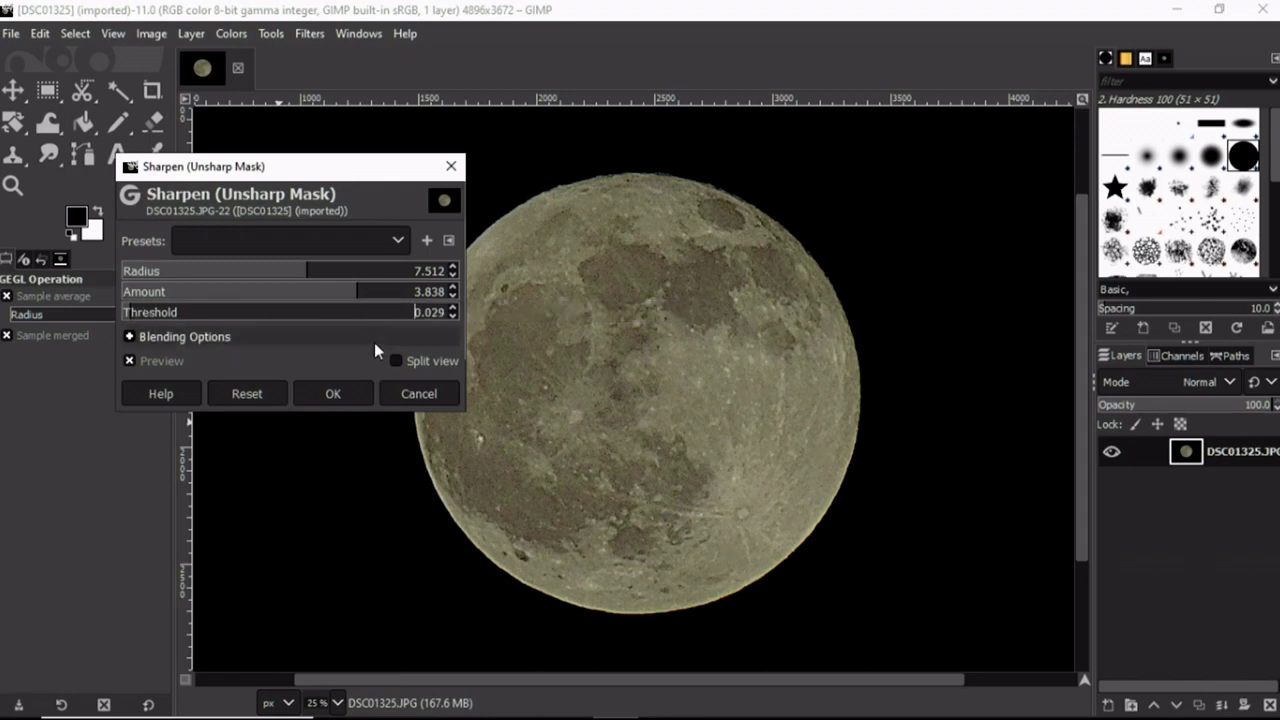
Apply the Unsharp Mask sharpening and start a Curves adjustment on the moon.
click(336, 393)
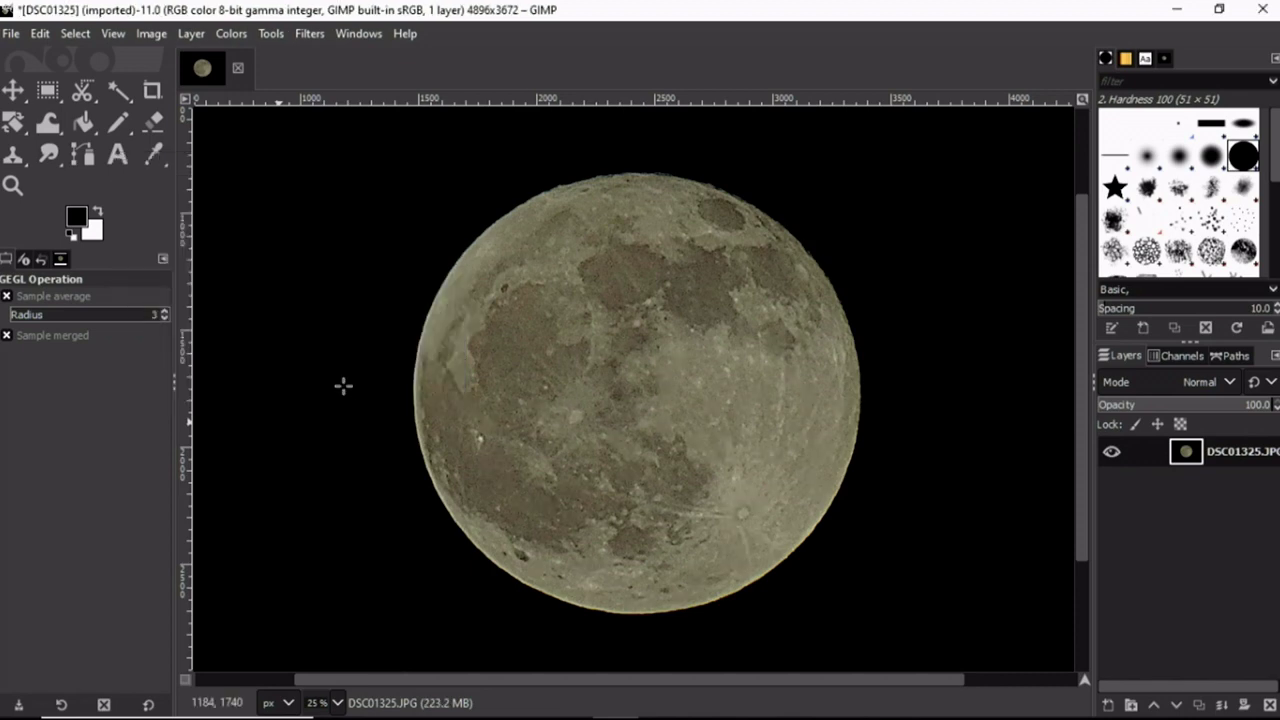
click(241, 35)
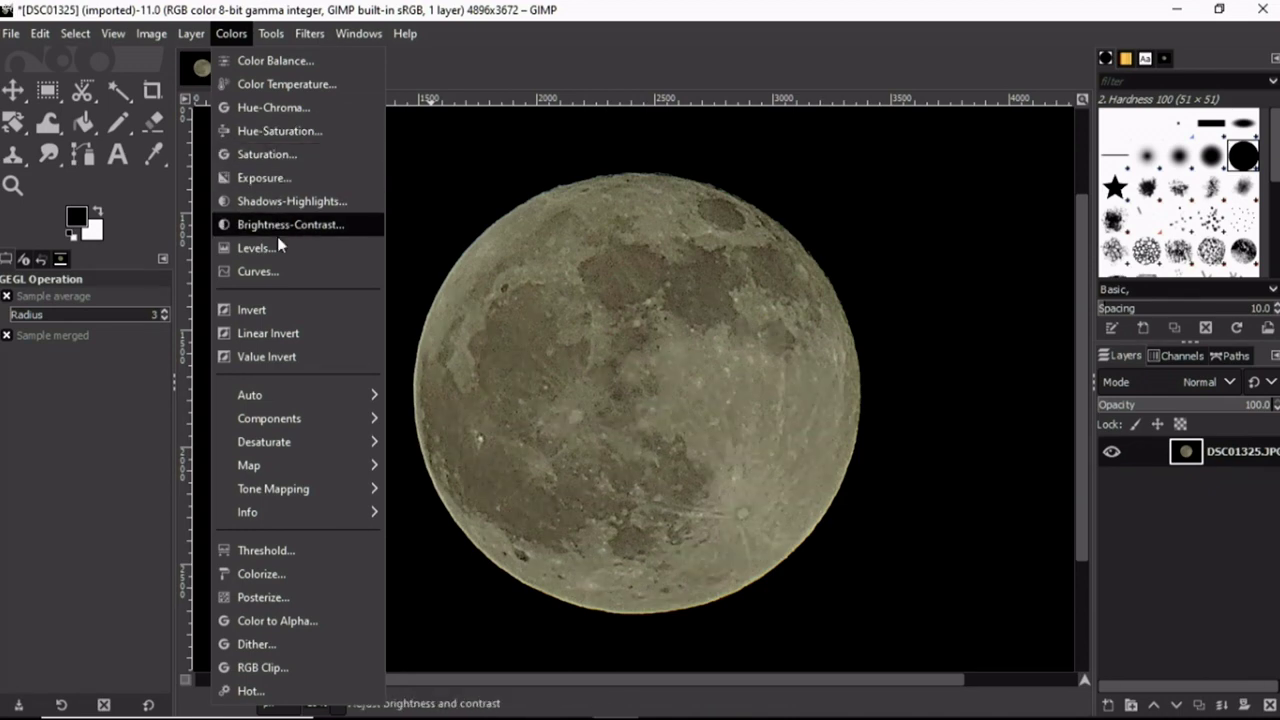
click(272, 271)
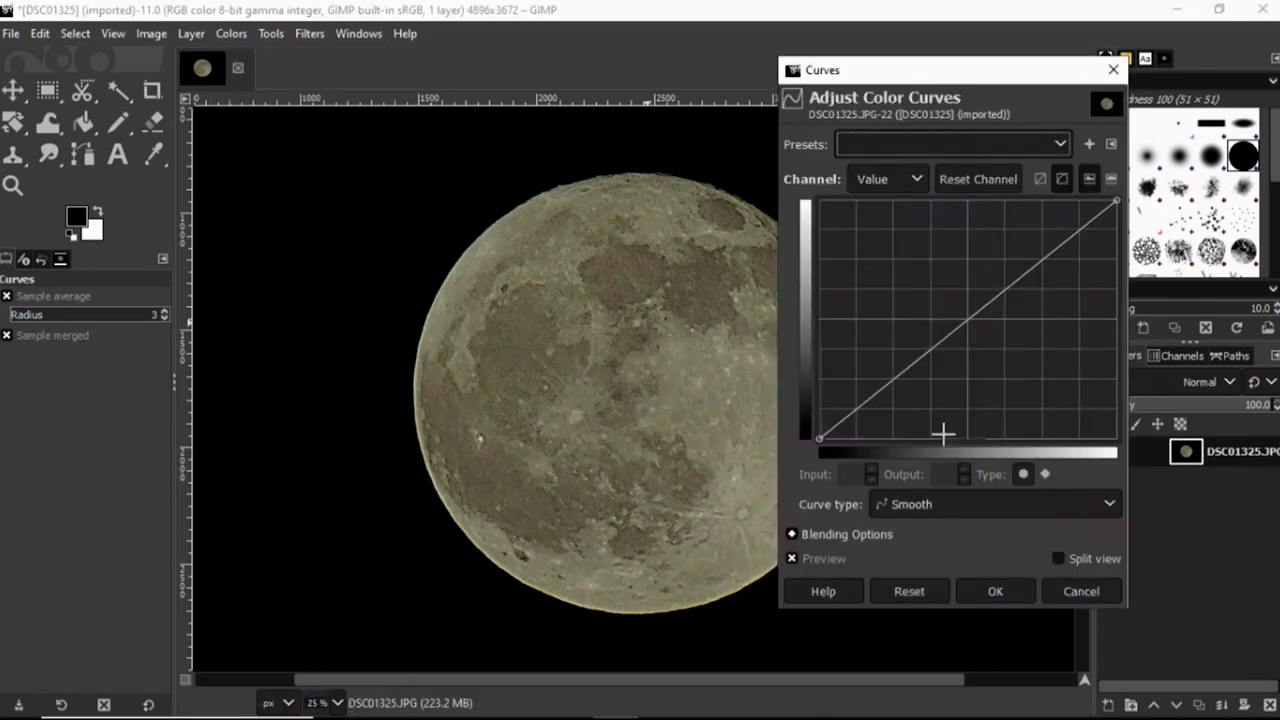
Add a mid-tone point and lift a highlight point to input 159, output 179.
click(703, 293)
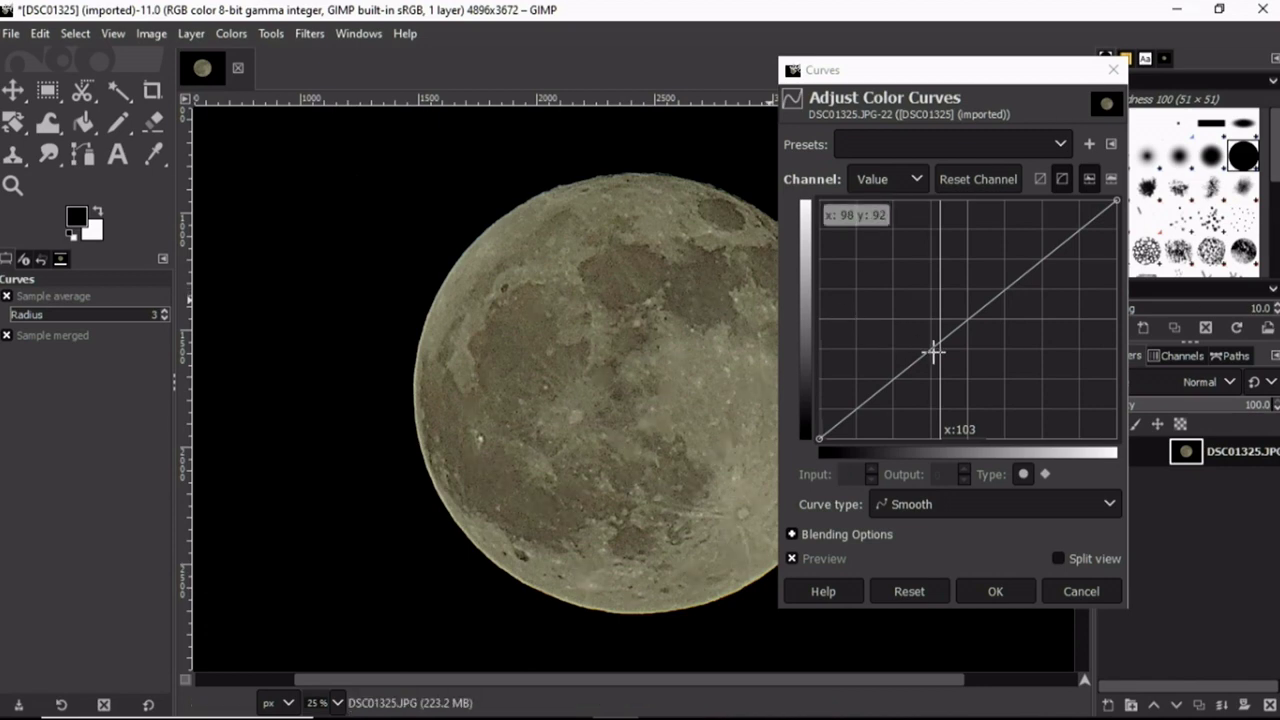
drag(937, 341, 938, 350)
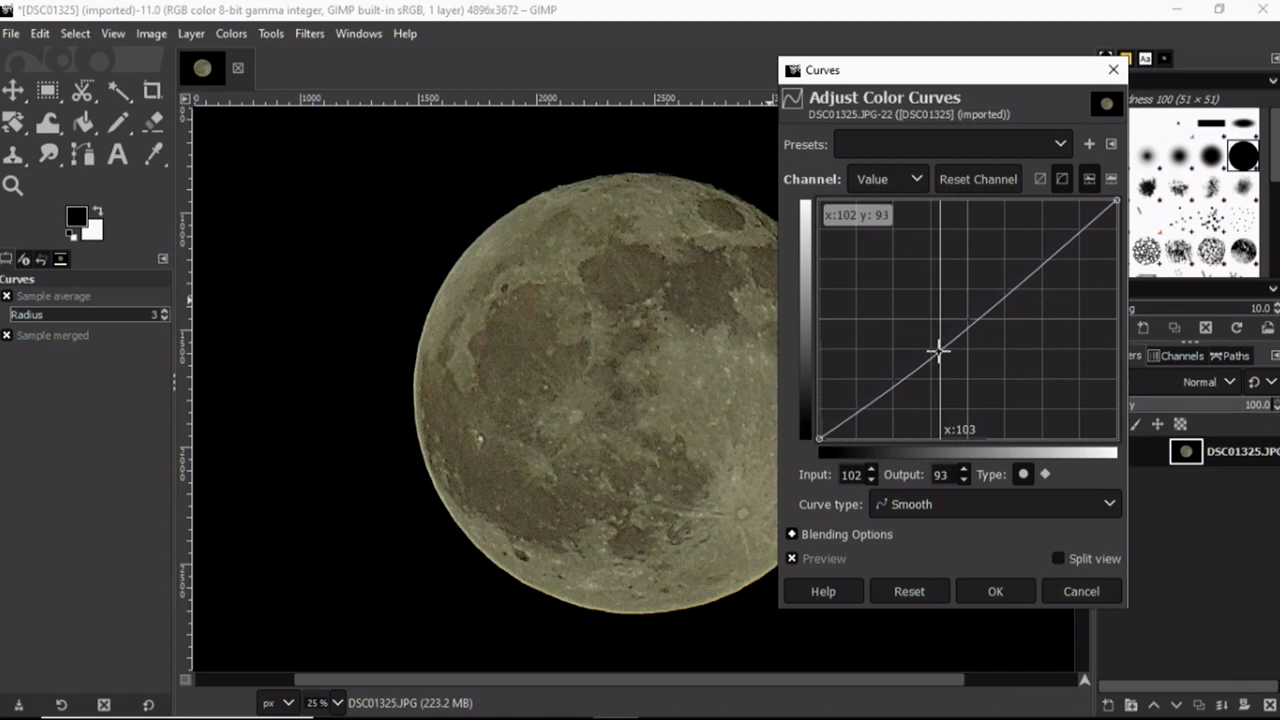
drag(938, 350, 939, 353)
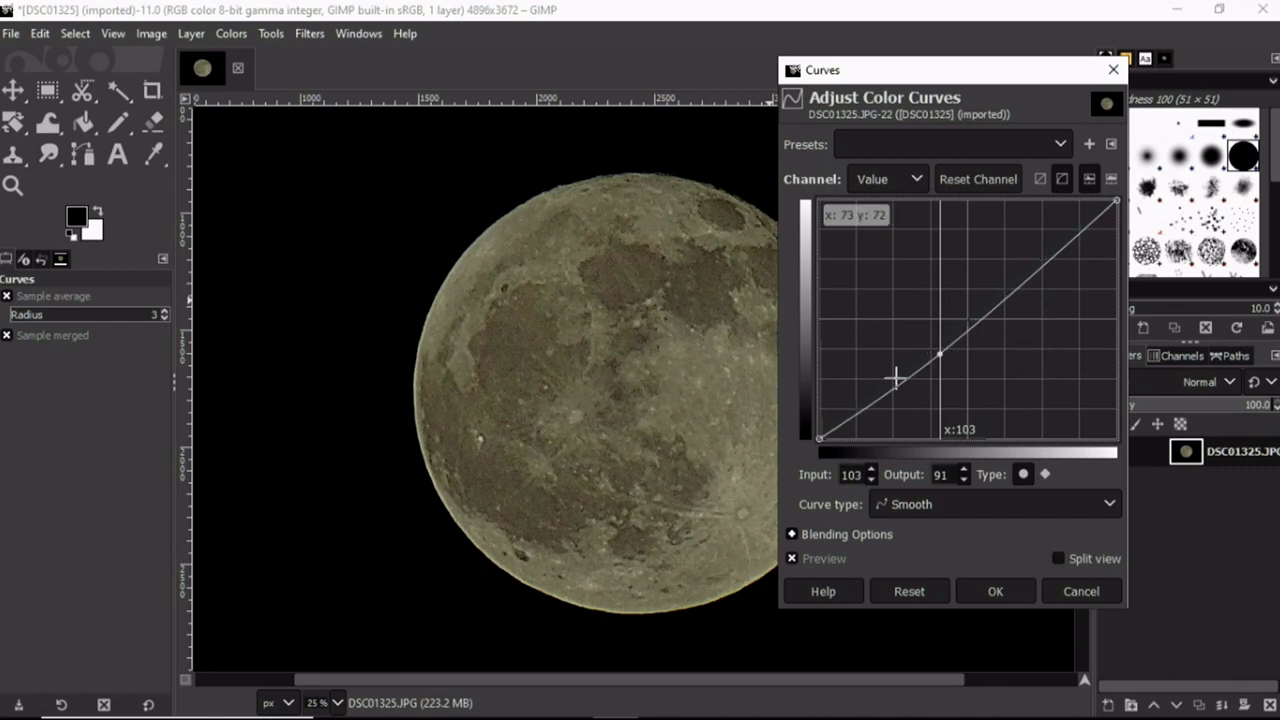
click(745, 513)
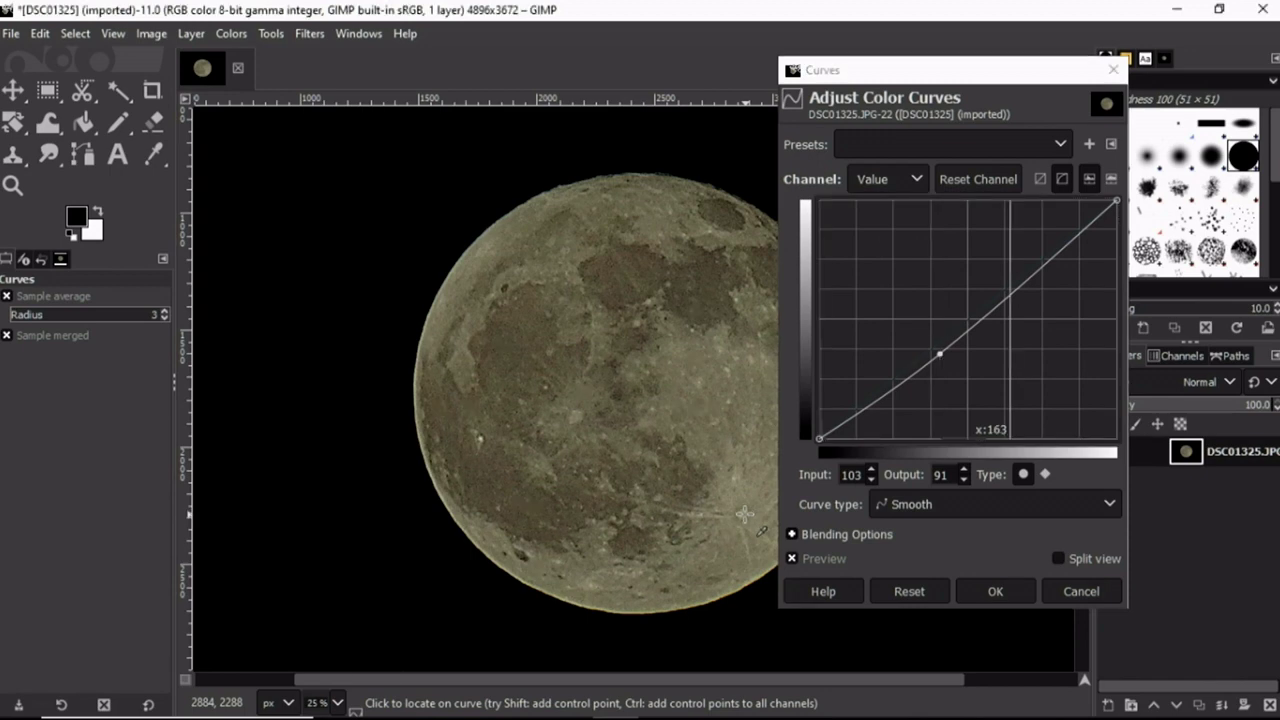
mouse_move(940, 353)
mouse_down()
mouse_move(940, 372)
mouse_move(934, 350)
mouse_up()
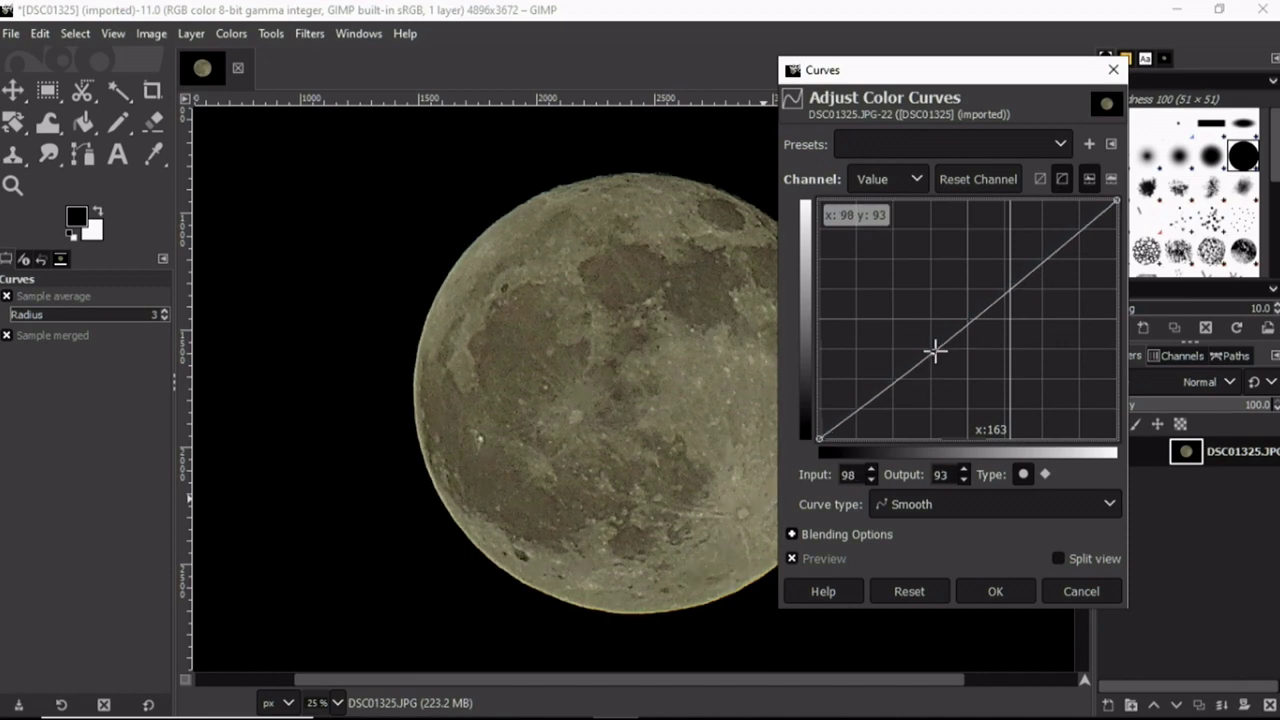
mouse_move(934, 350)
mouse_down()
mouse_move(929, 340)
mouse_move(929, 351)
mouse_up()
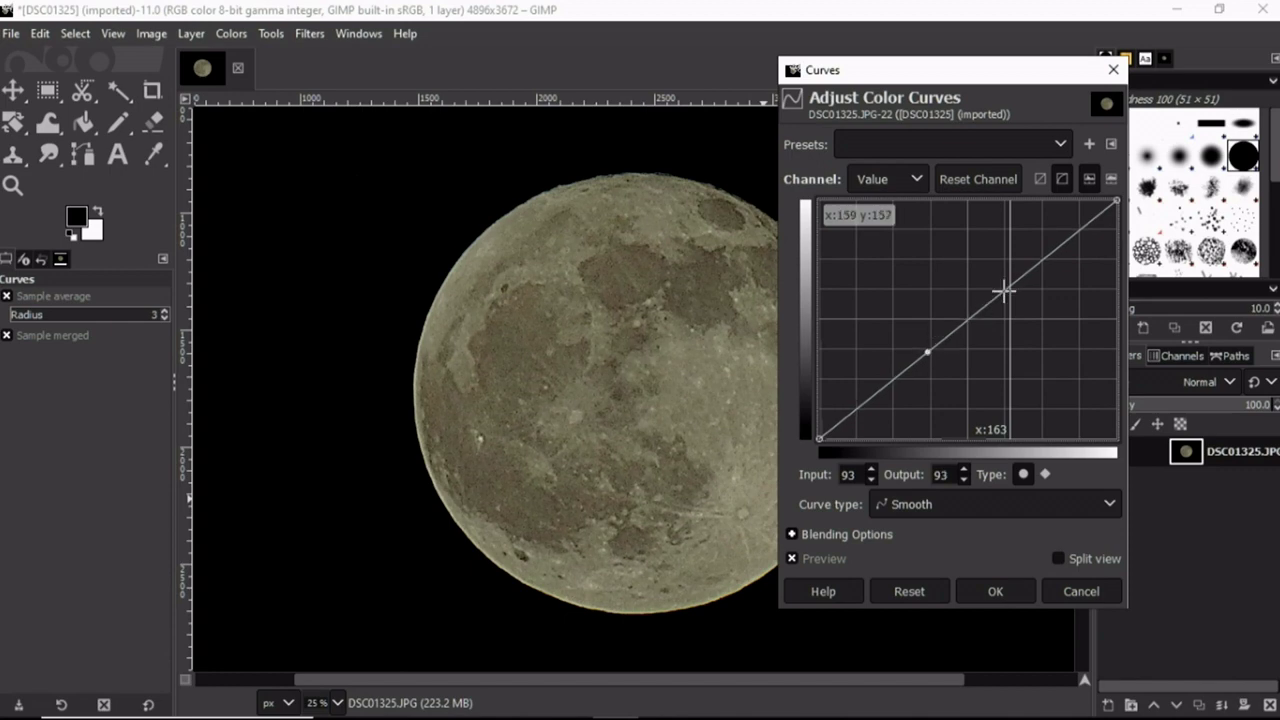
mouse_move(1004, 290)
mouse_down()
mouse_move(990, 276)
mouse_move(1007, 273)
mouse_up()
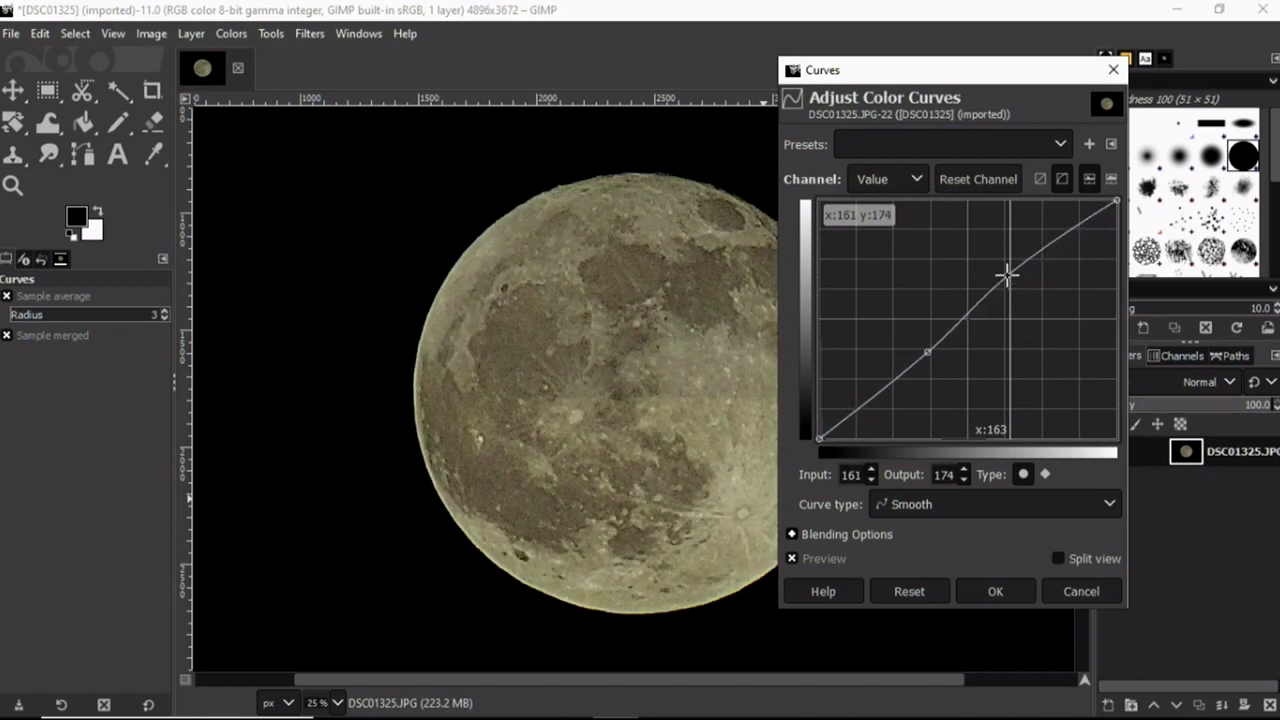
drag(1007, 273, 1004, 268)
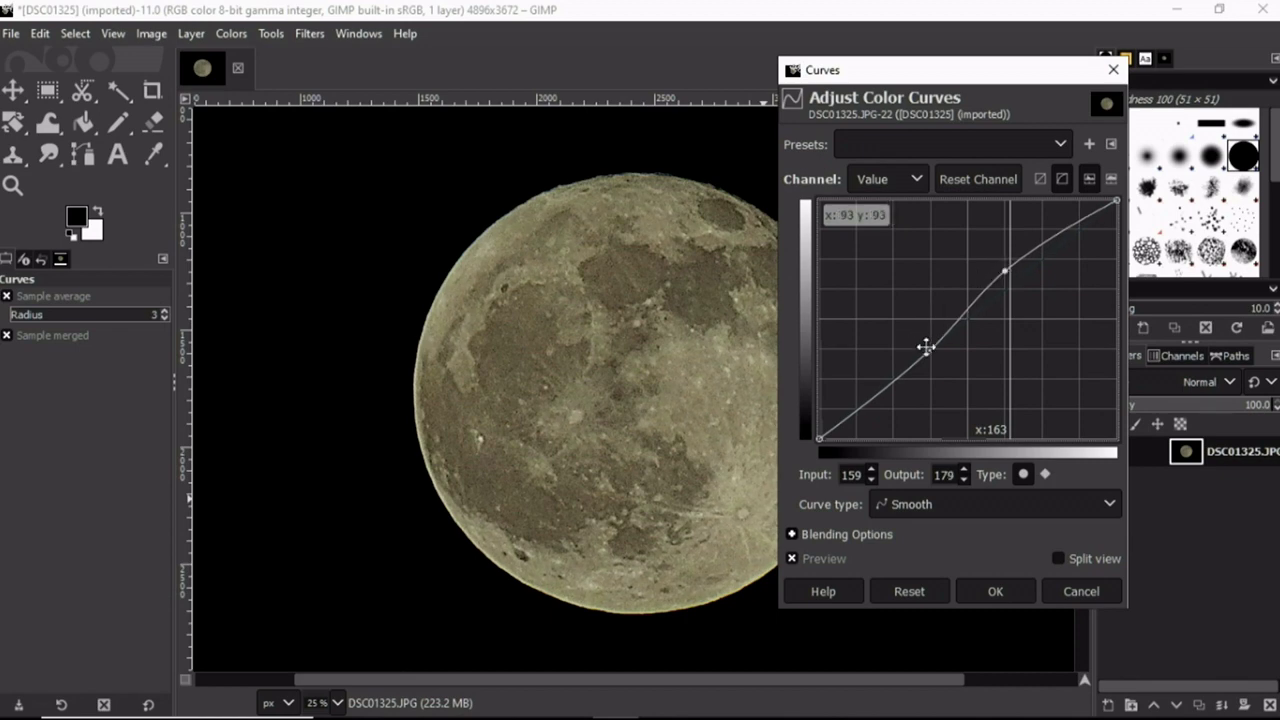
click(647, 272)
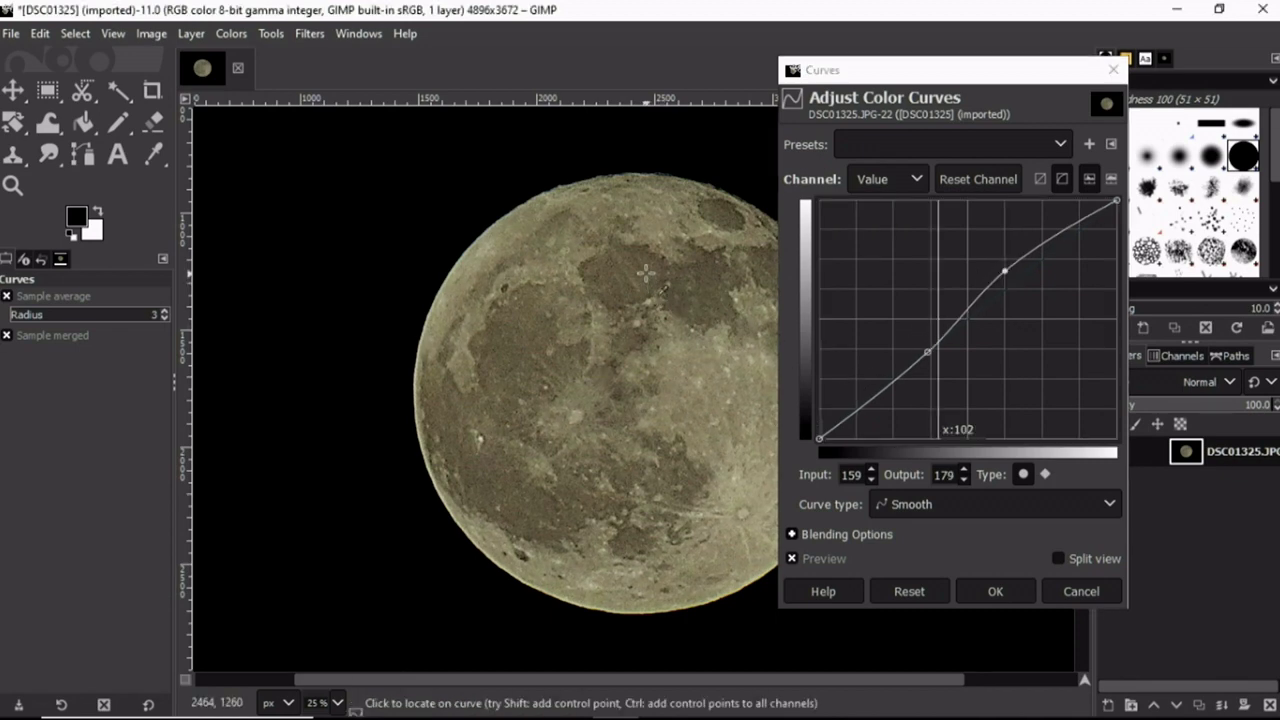
Apply an S-curve with the shadow point at input 92, output 85, plus middle and highlight points.
click(928, 348)
drag(928, 348, 932, 358)
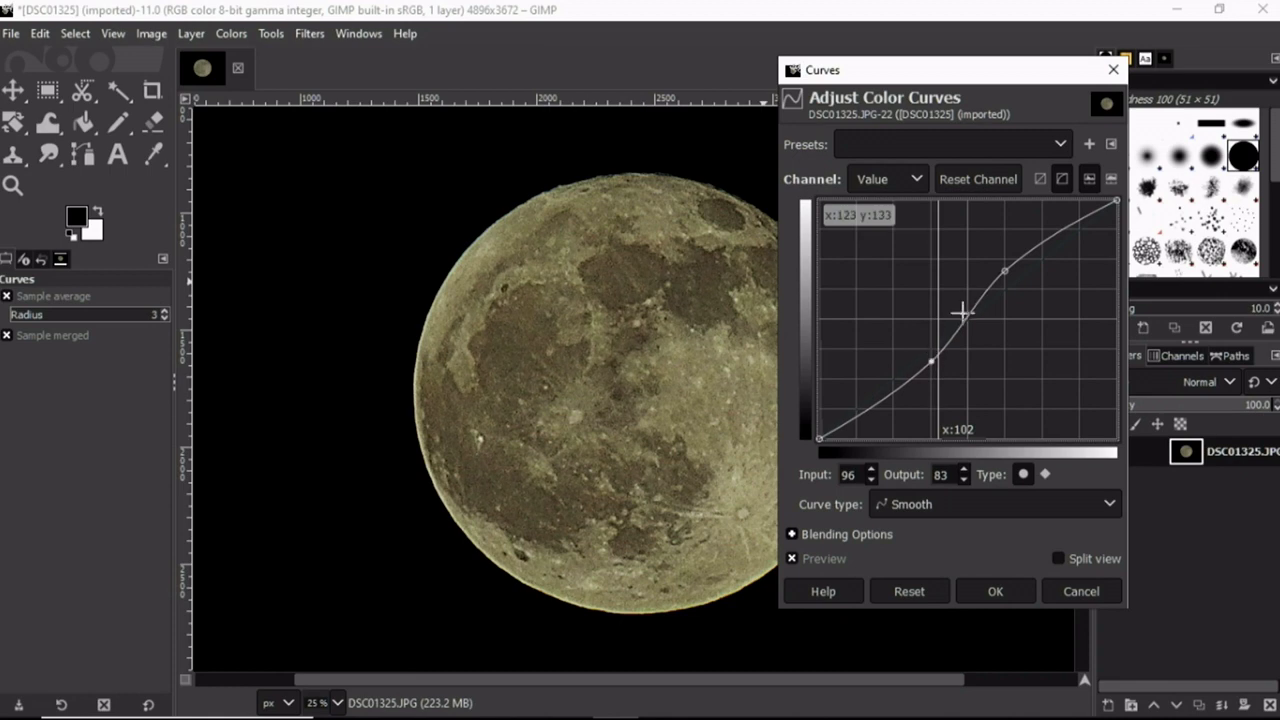
drag(969, 311, 964, 311)
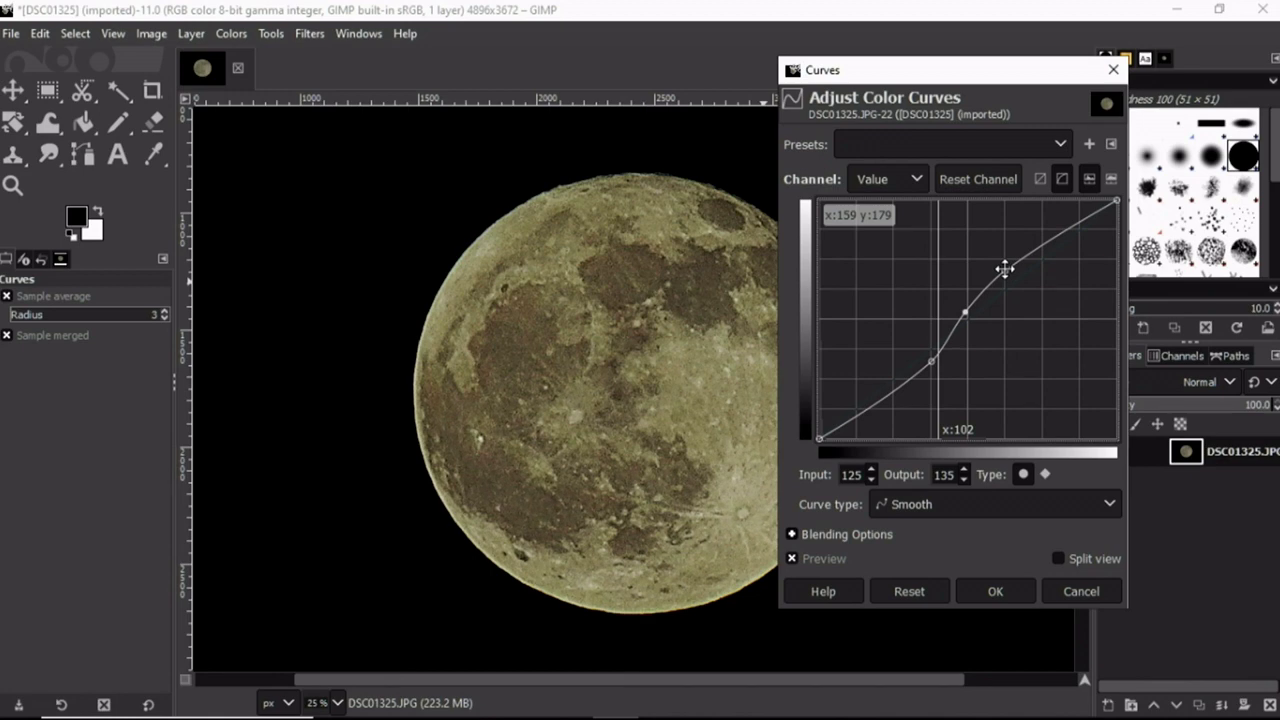
mouse_move(1004, 268)
mouse_down()
mouse_move(1004, 279)
mouse_move(1000, 266)
mouse_up()
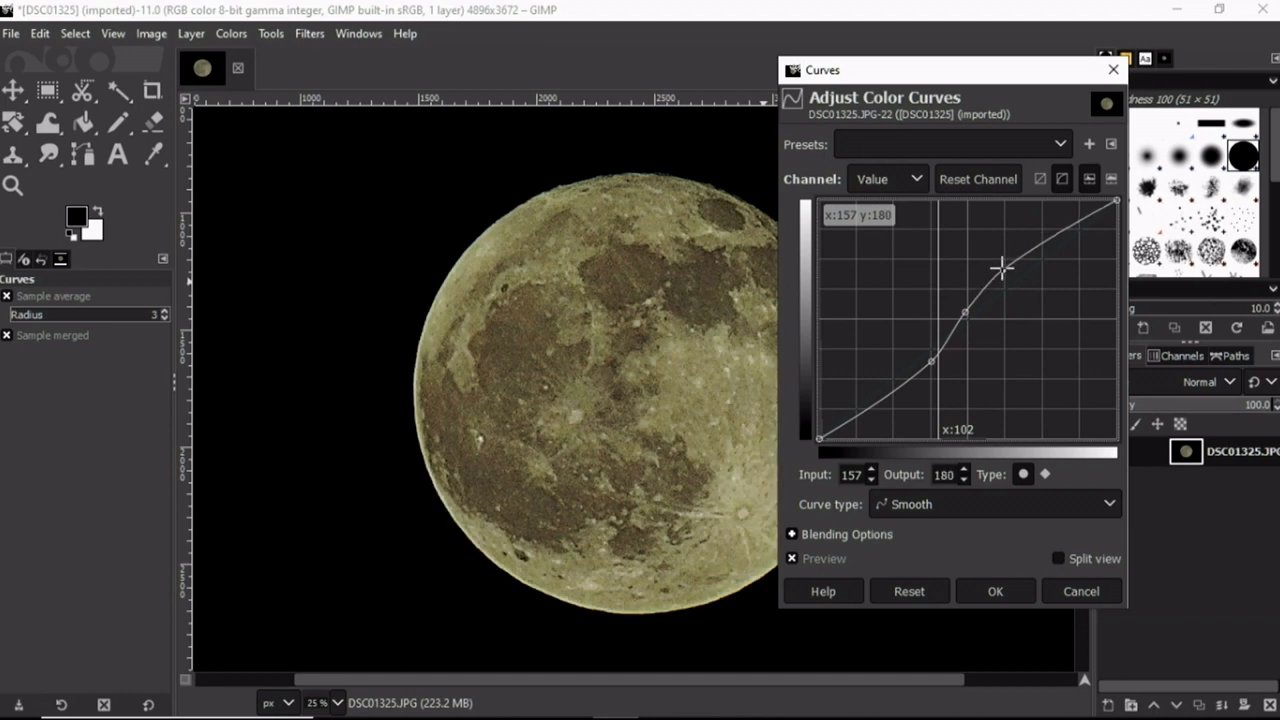
drag(1000, 265, 1005, 271)
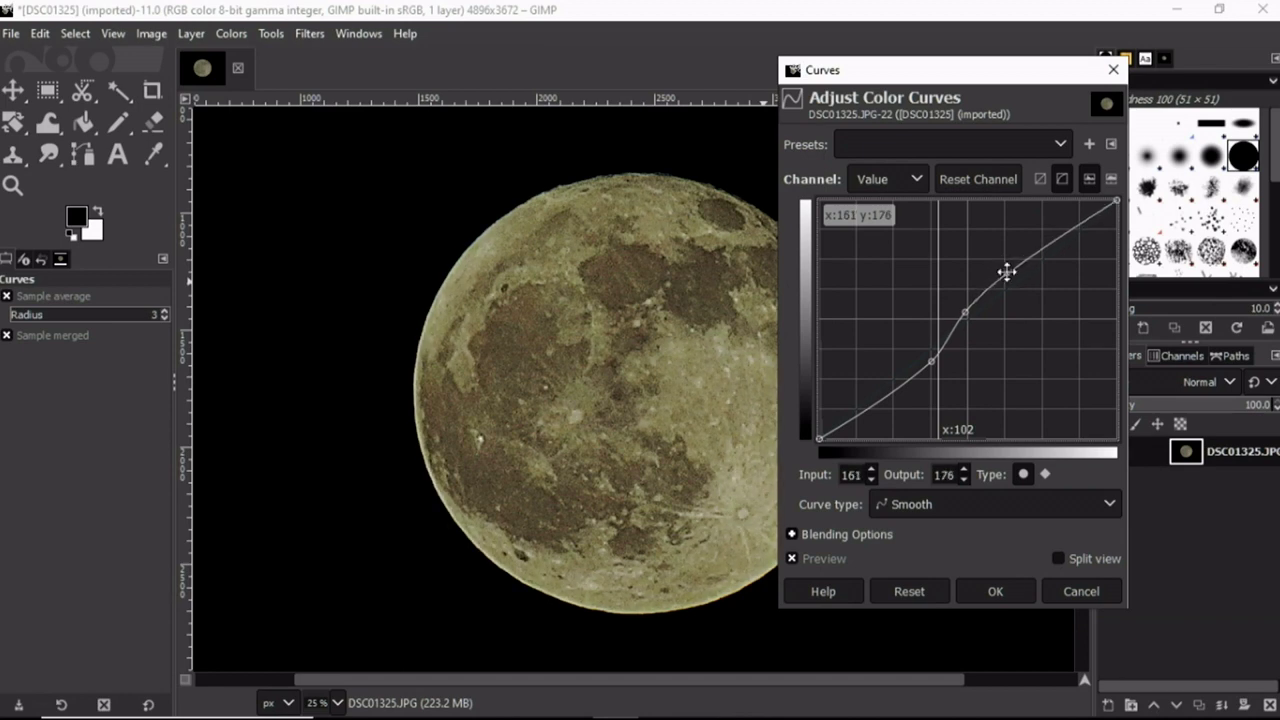
drag(937, 369, 926, 360)
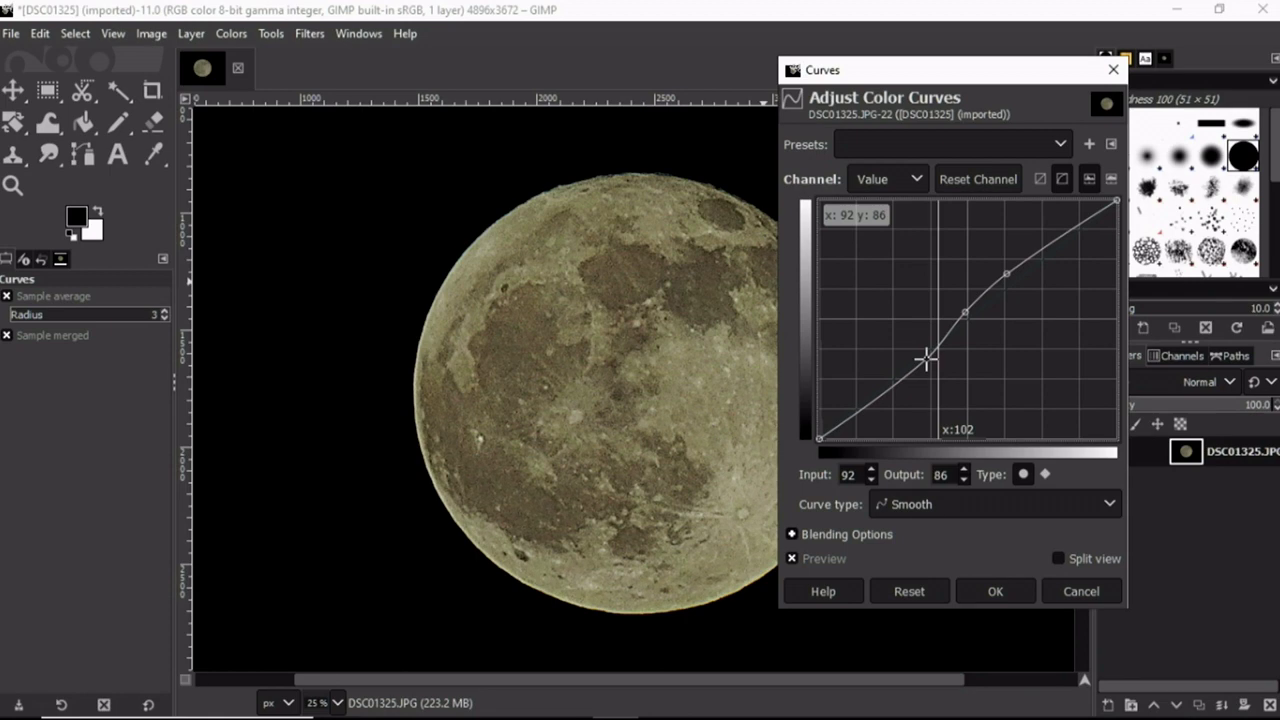
drag(926, 360, 926, 361)
click(996, 587)
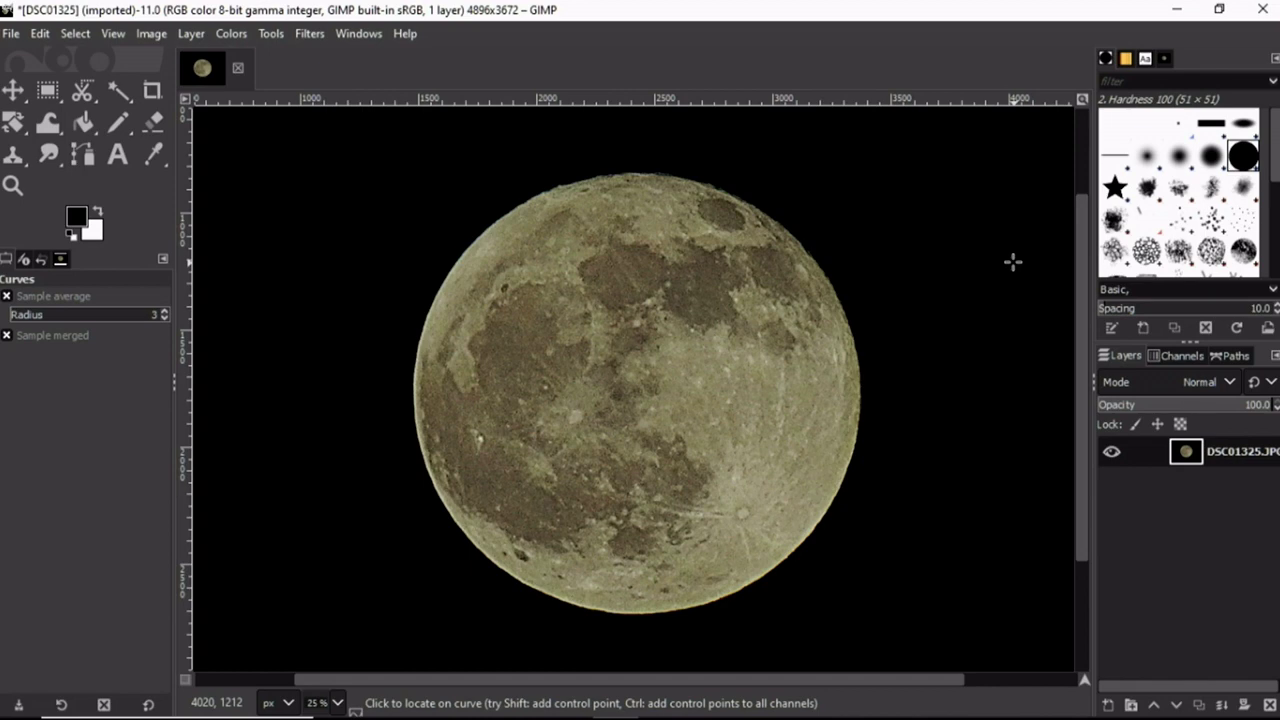
Undo and redo Curves to compare the moon before and after.
click(40, 32)
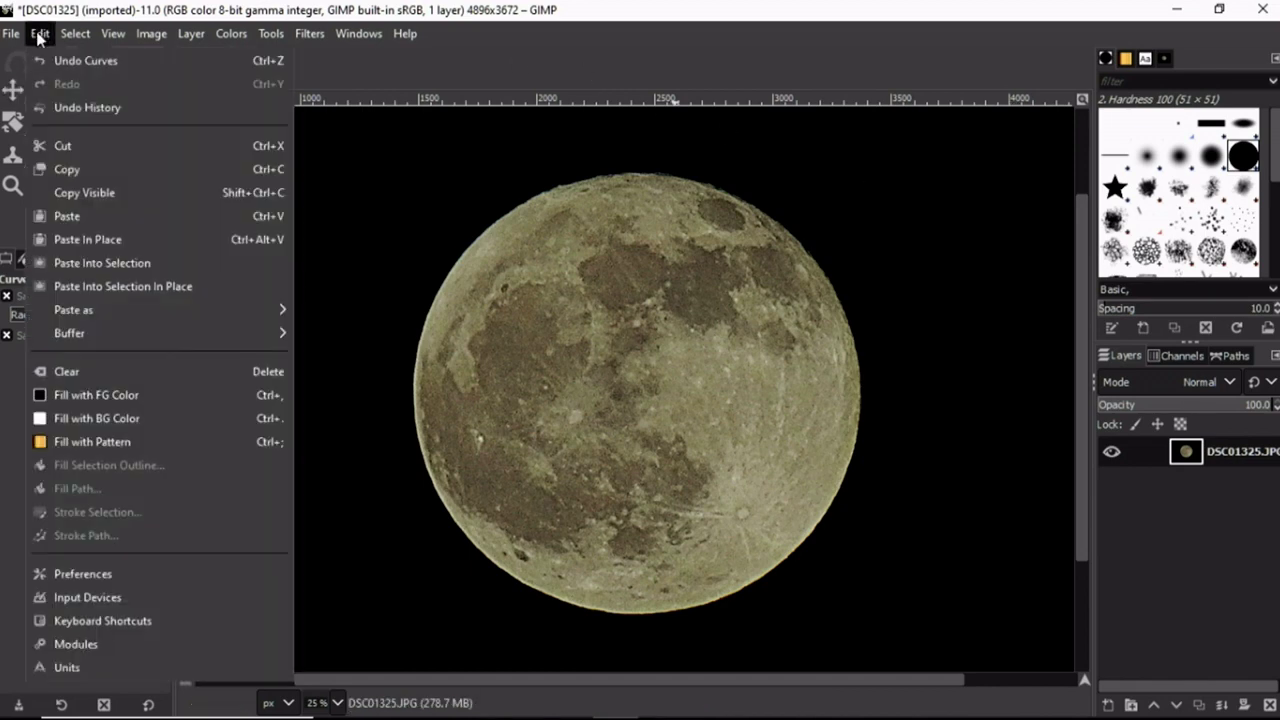
click(70, 62)
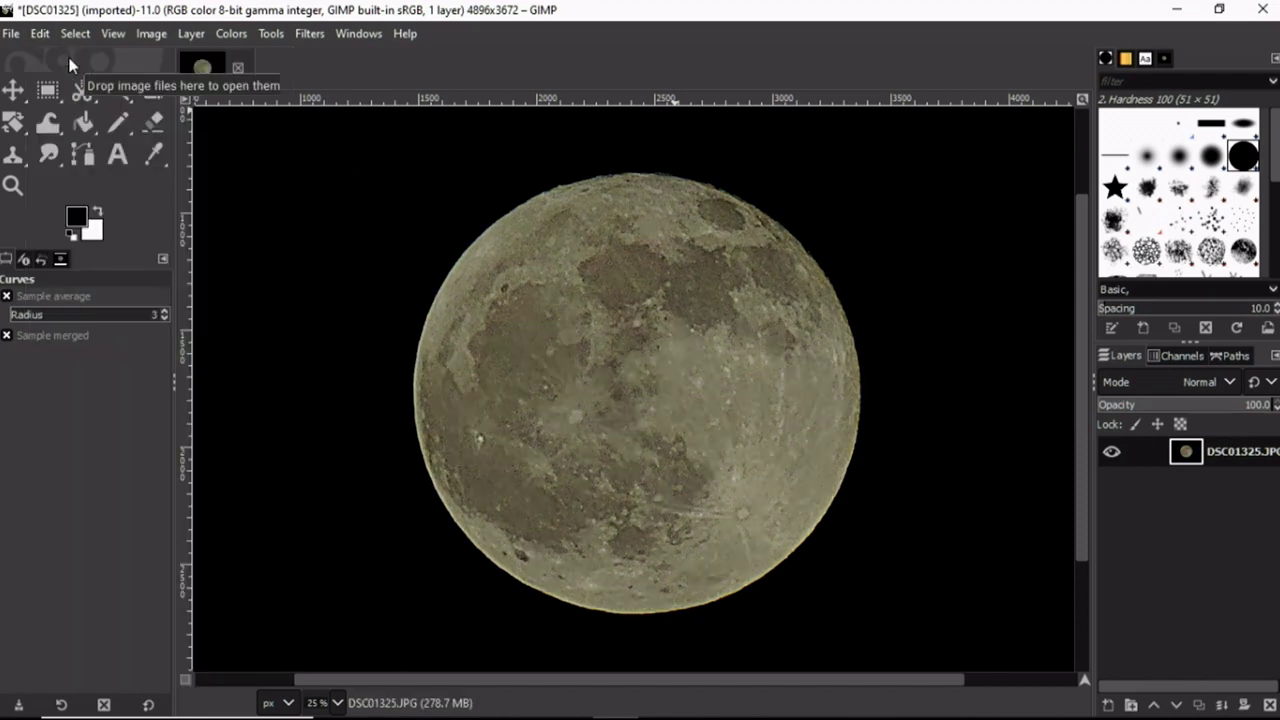
click(40, 32)
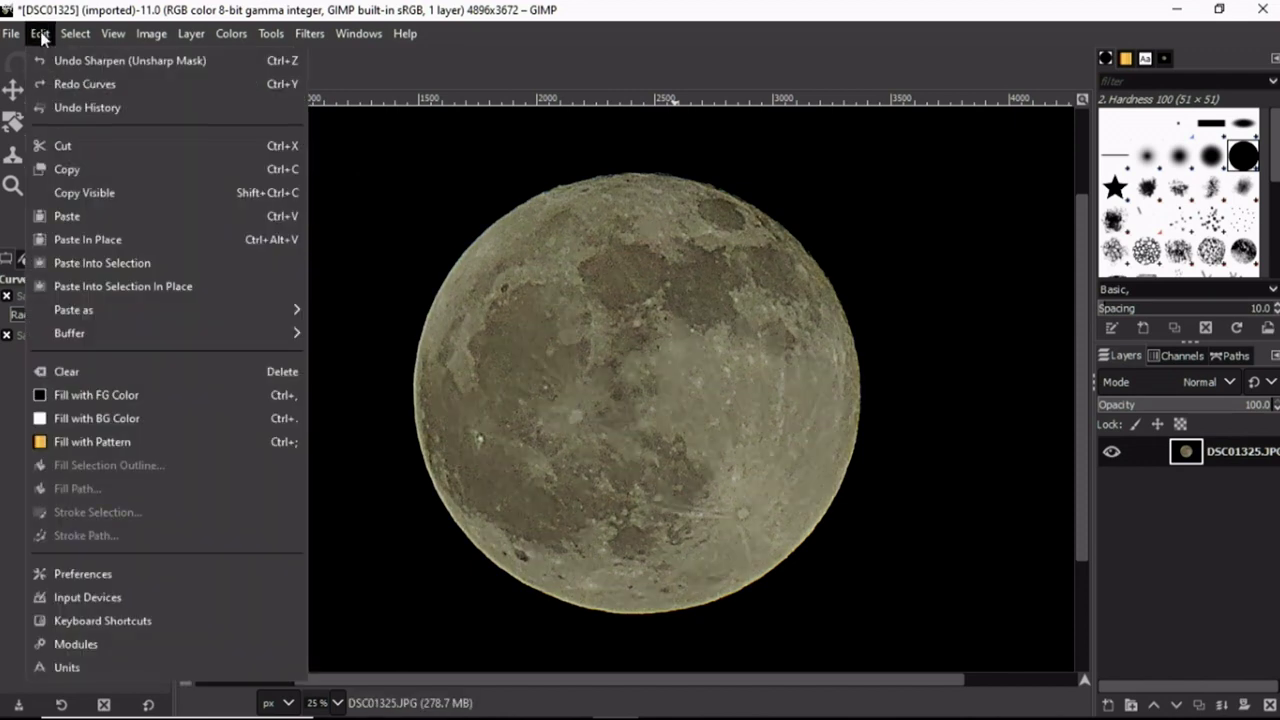
click(68, 84)
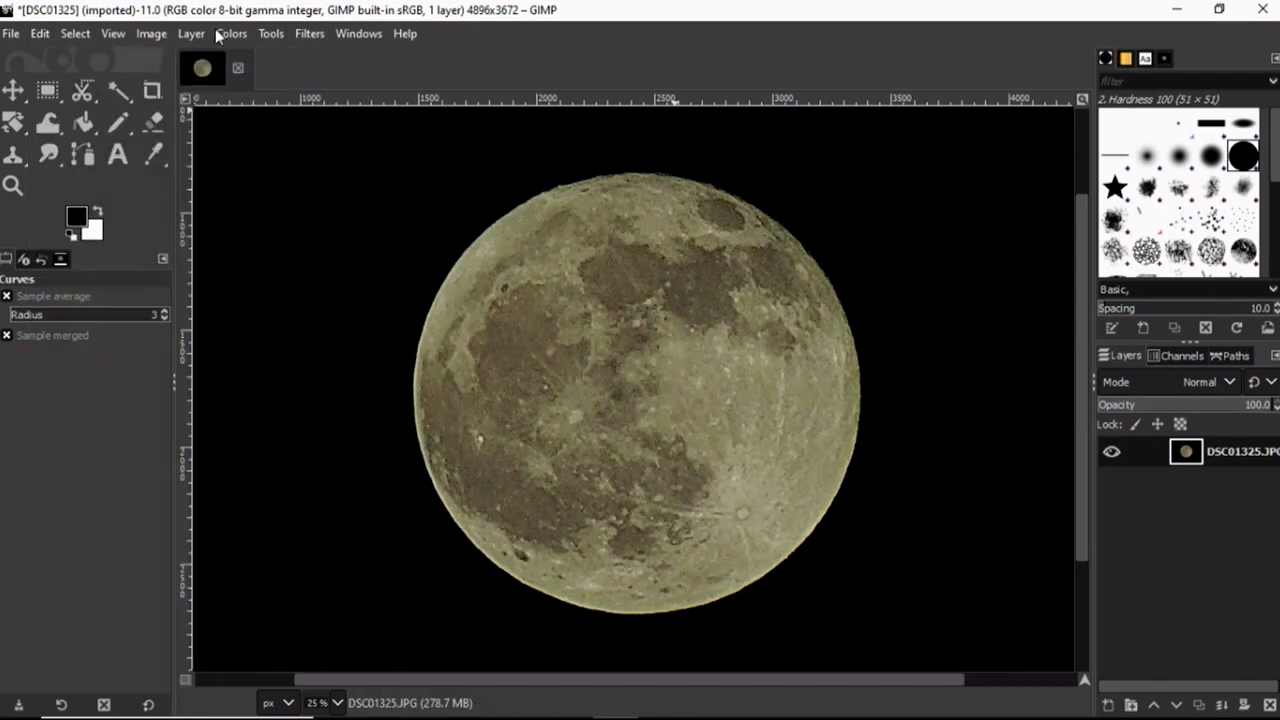